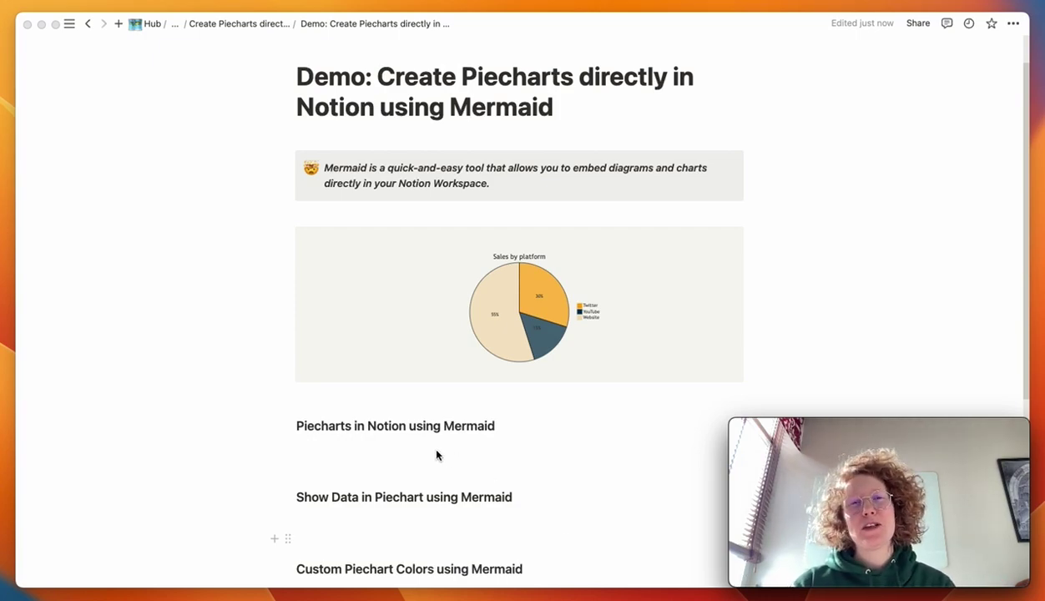
Insert a code block under the 'Piecharts in Notion using Mermaid' heading and set its language to Mermaid
click(382, 448)
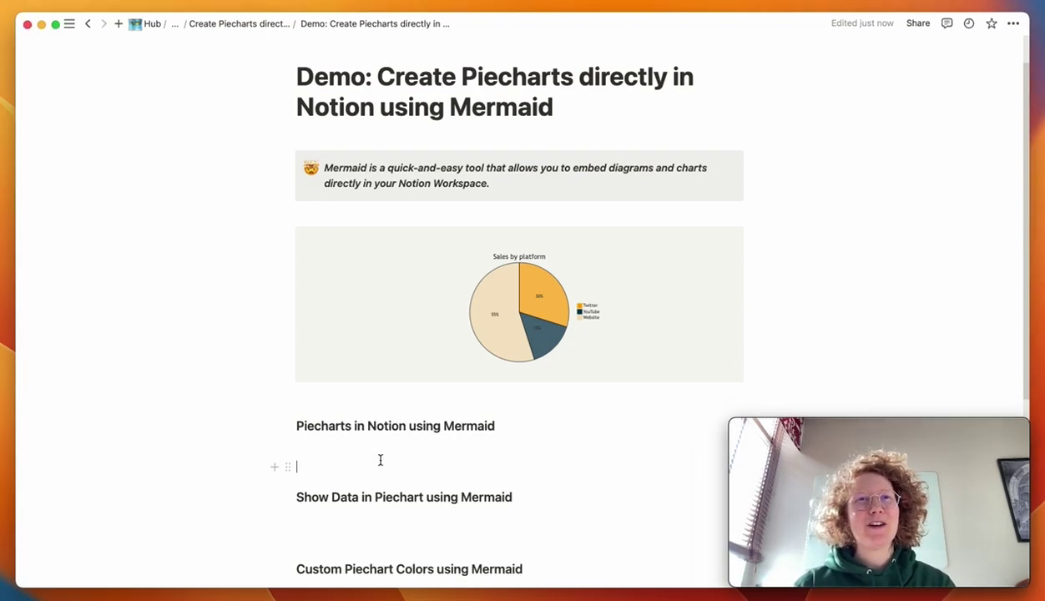
click(373, 446)
scroll(370, 443, down, 1)
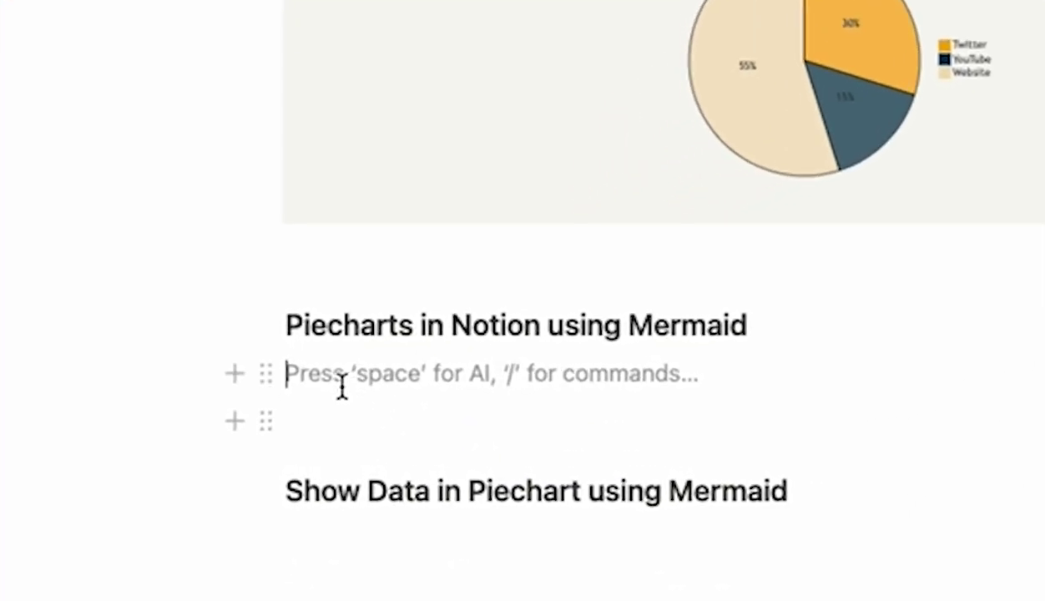
text(/)
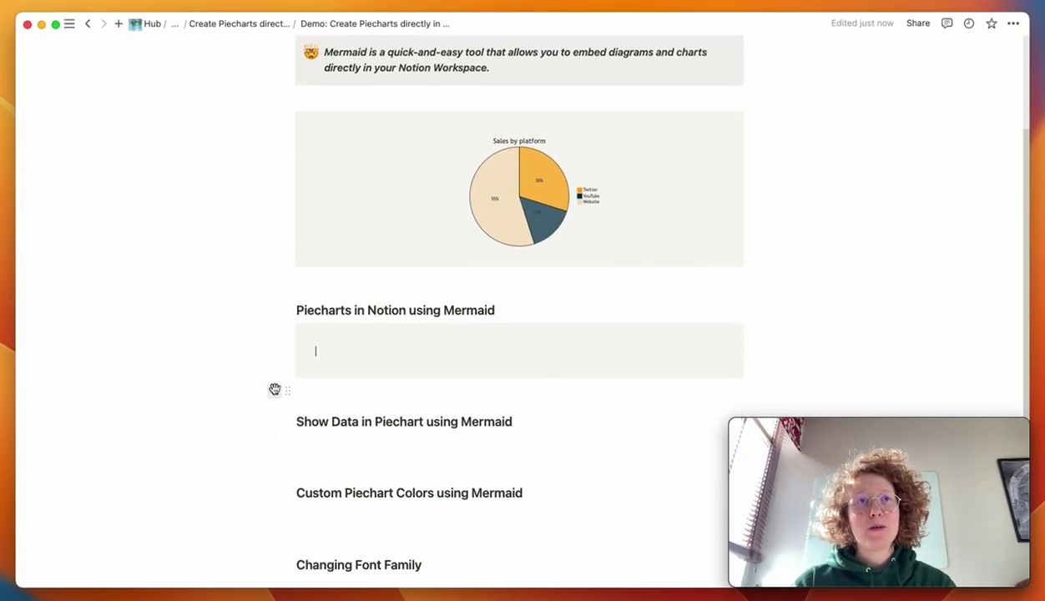
click(275, 390)
scroll(371, 325, down, 5)
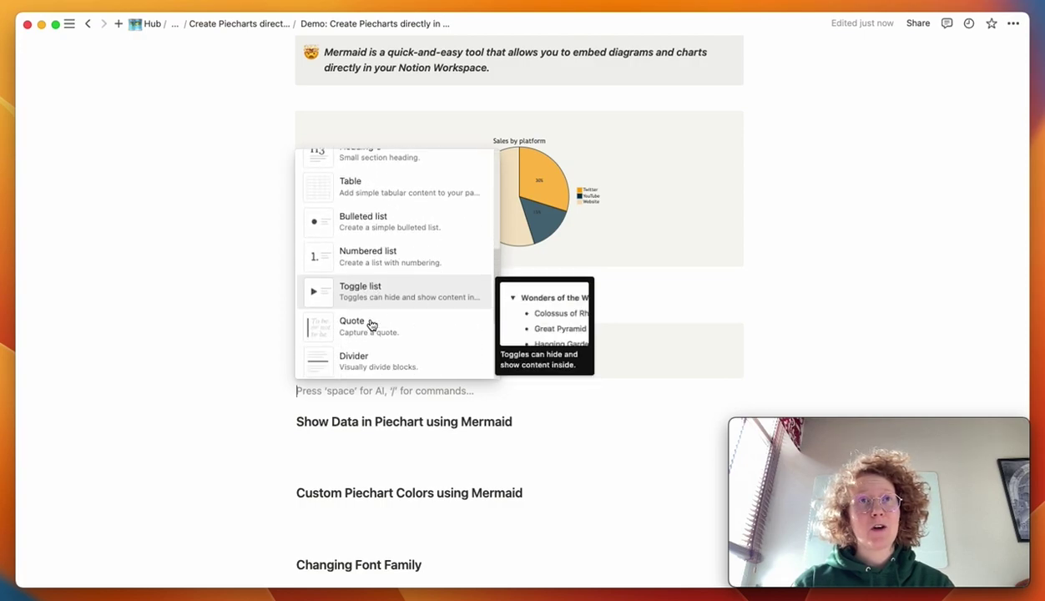
scroll(371, 324, down, 8)
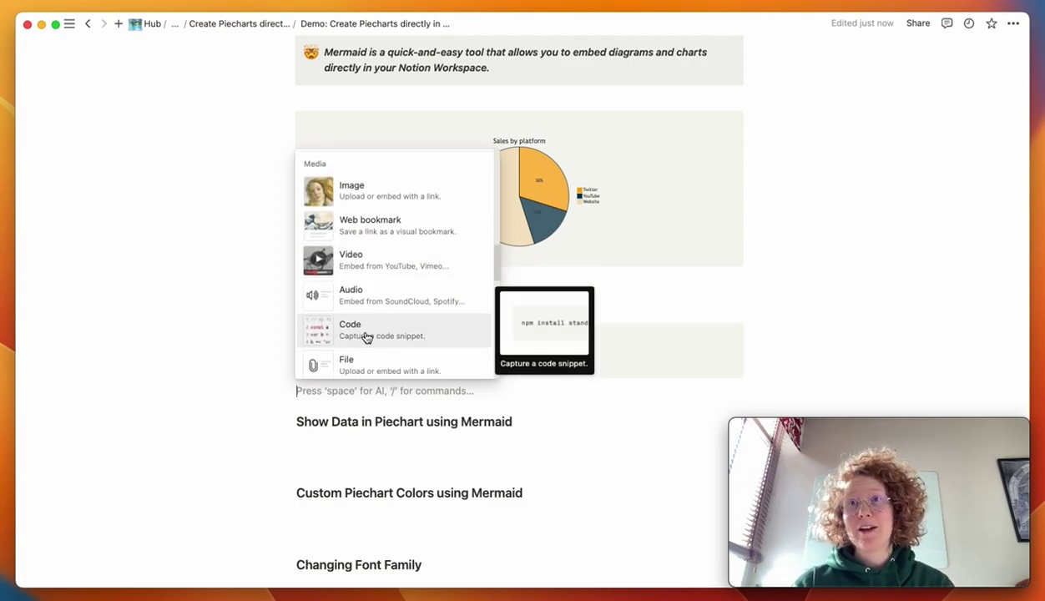
click(366, 337)
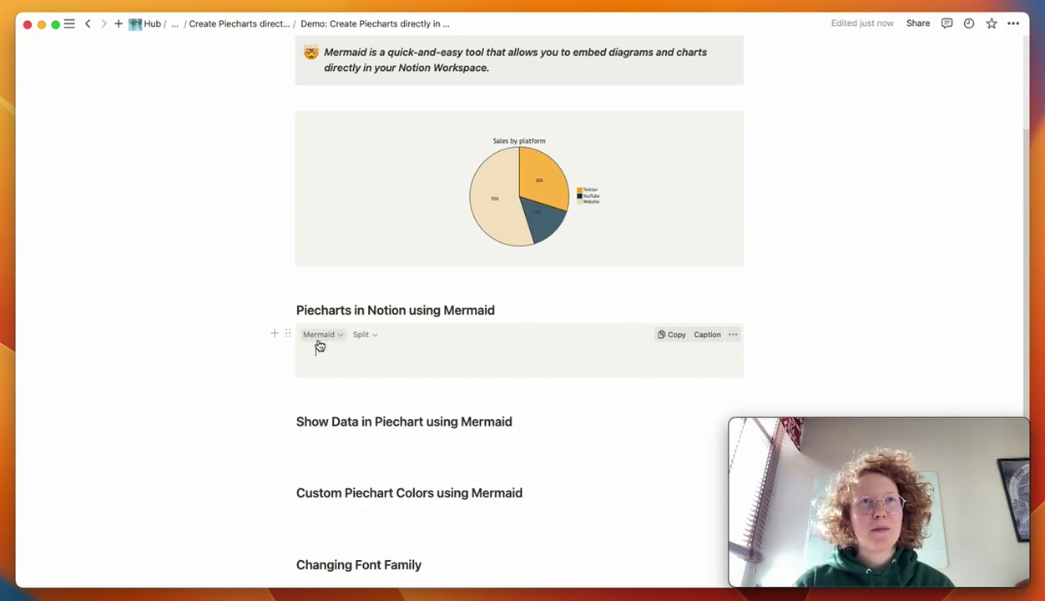
click(321, 335)
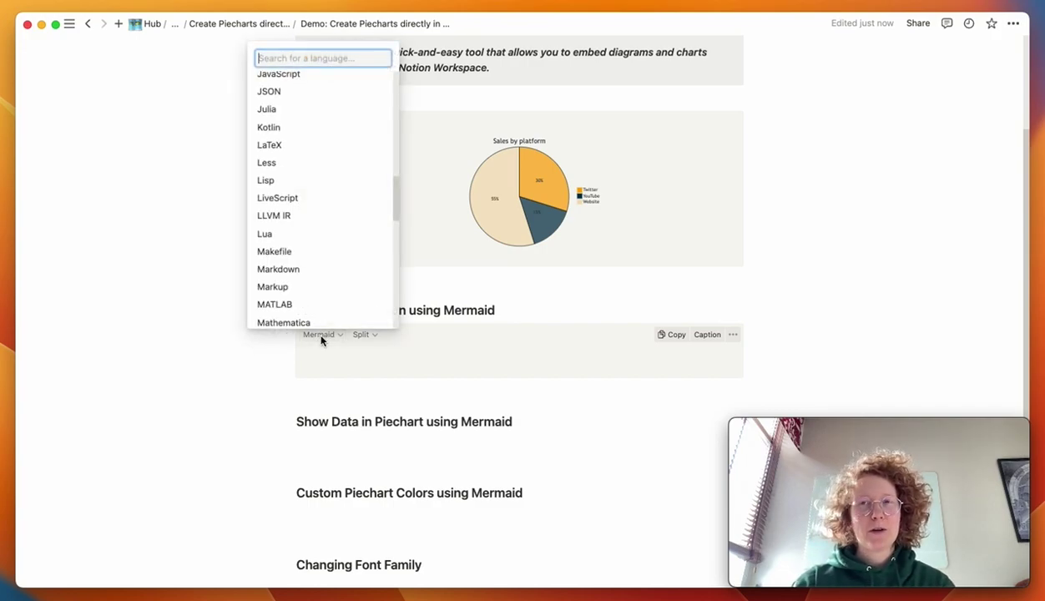
text(mermaid)
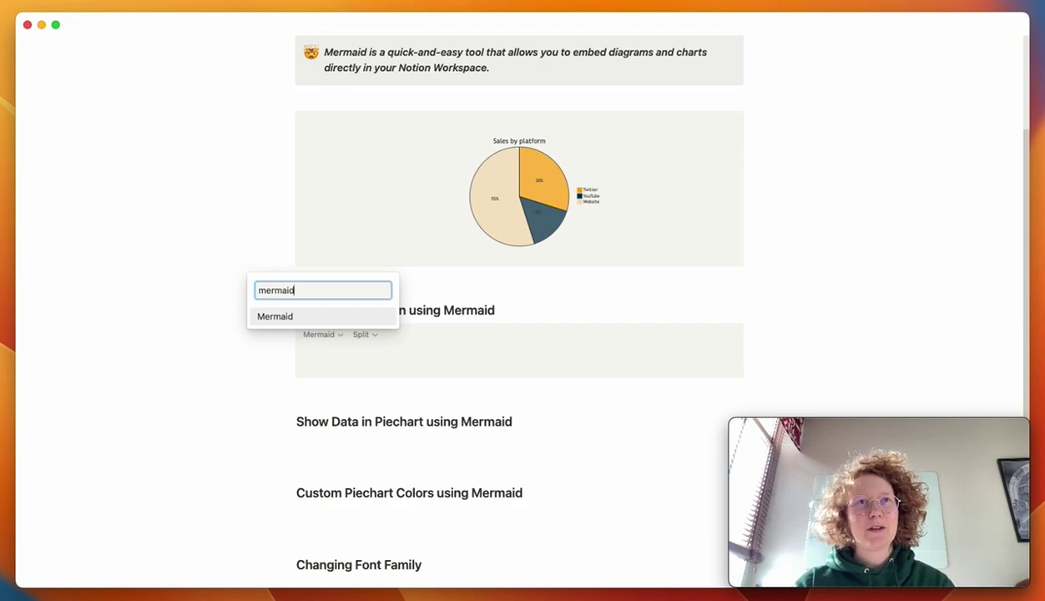
click(305, 318)
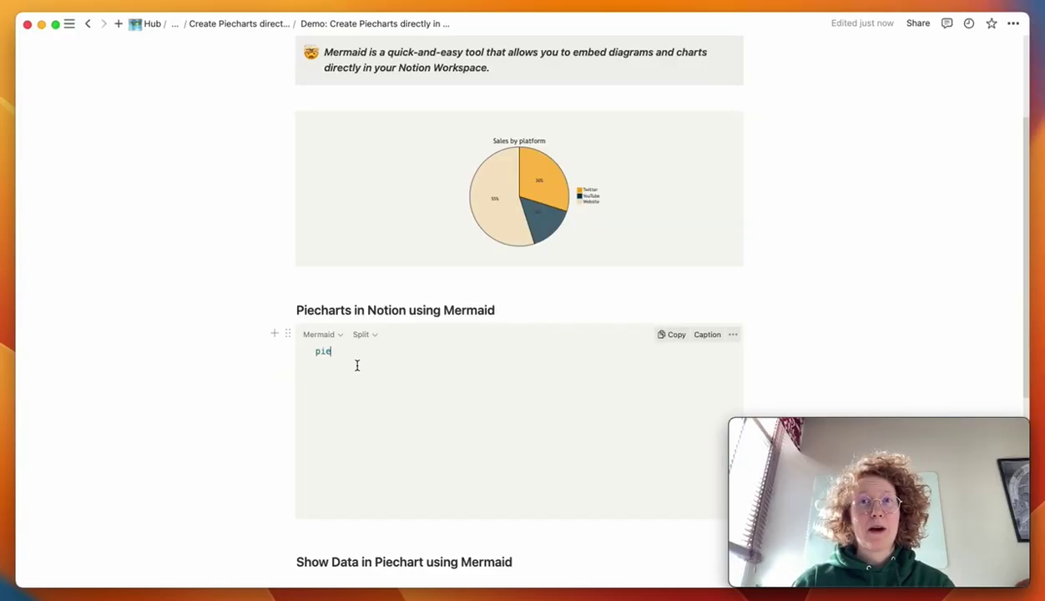
Write the pie code titled 'Sales by Platform' with Twitter 458, YouTube 234 and Website 843
key(Return)
key(Tab)
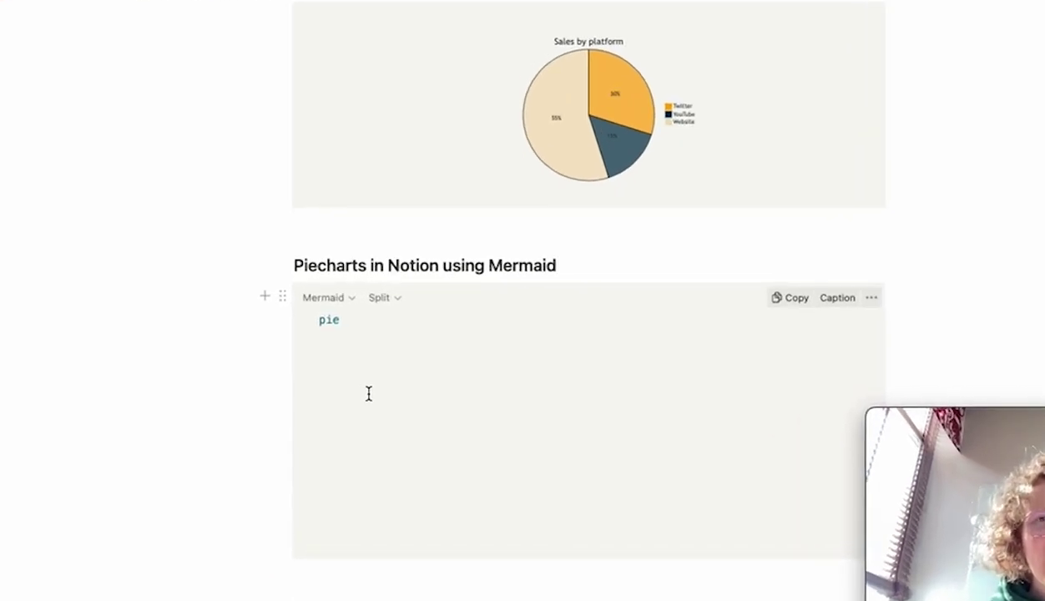
text("Twitter" : 458)
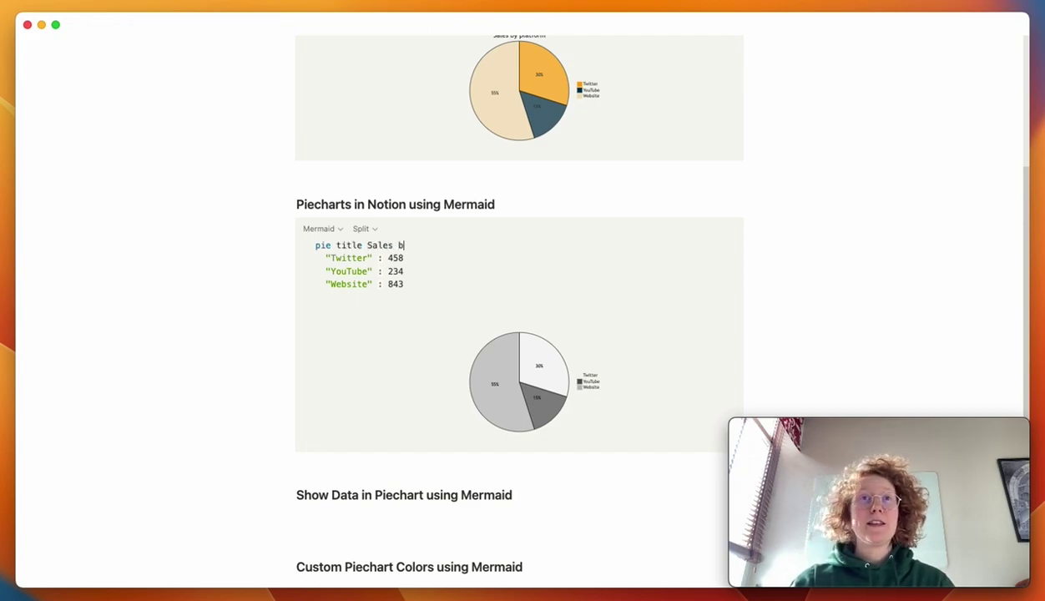
text(title Sales by Platform)
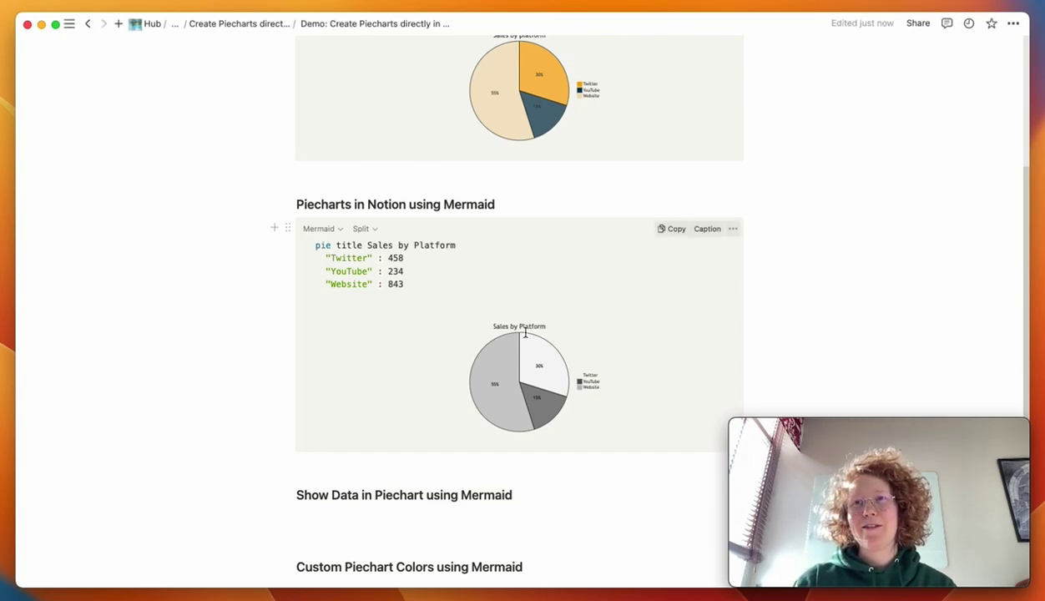
scroll(551, 389, down, 3)
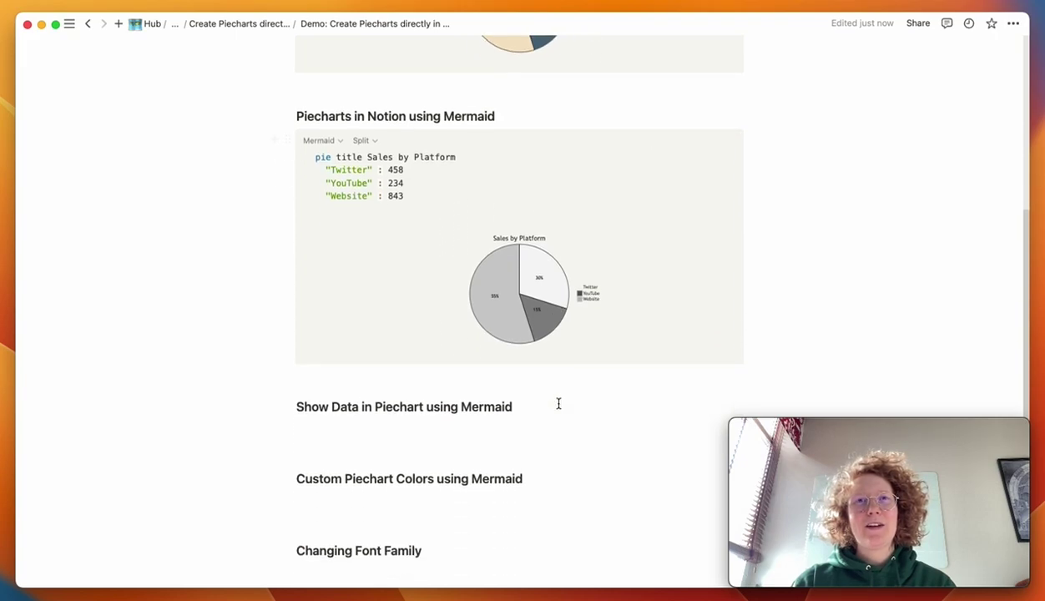
scroll(475, 342, down, 1)
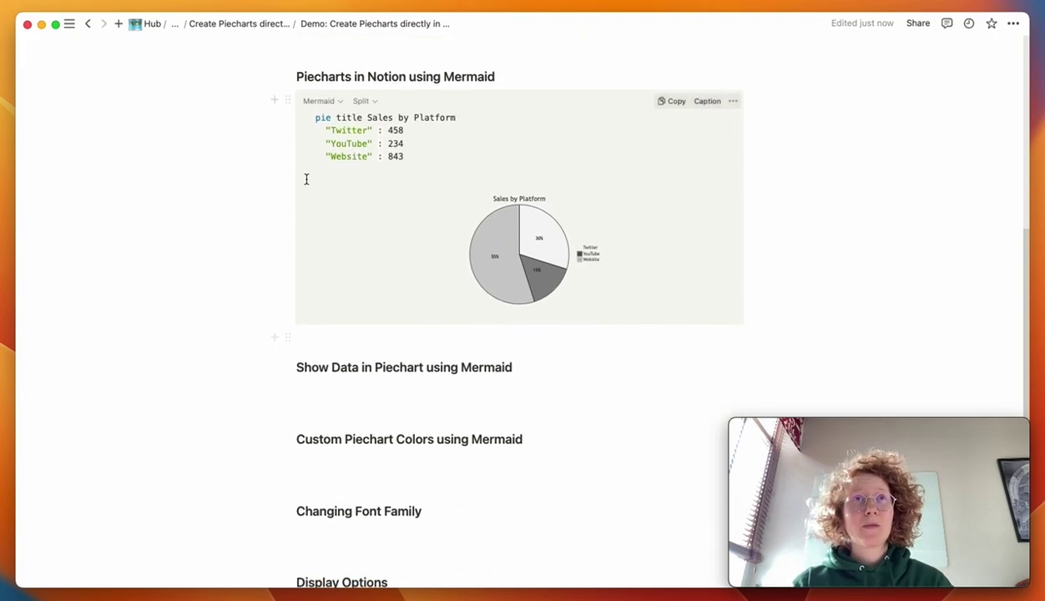
Copy the pie chart under the Show Data heading and add showData after pie
drag(285, 100, 299, 378)
scroll(425, 464, down, 5)
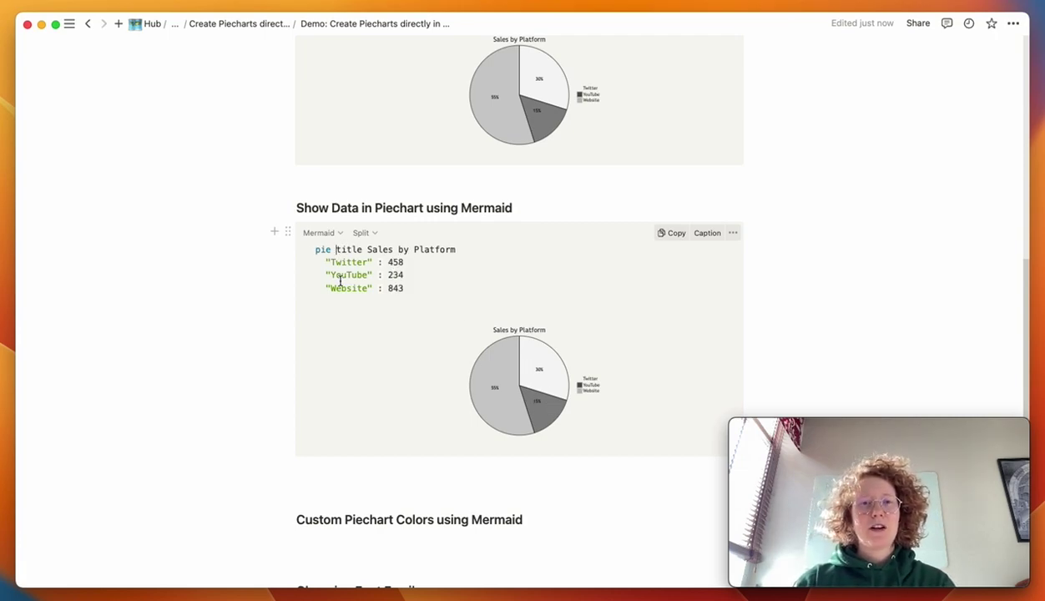
key(Return)
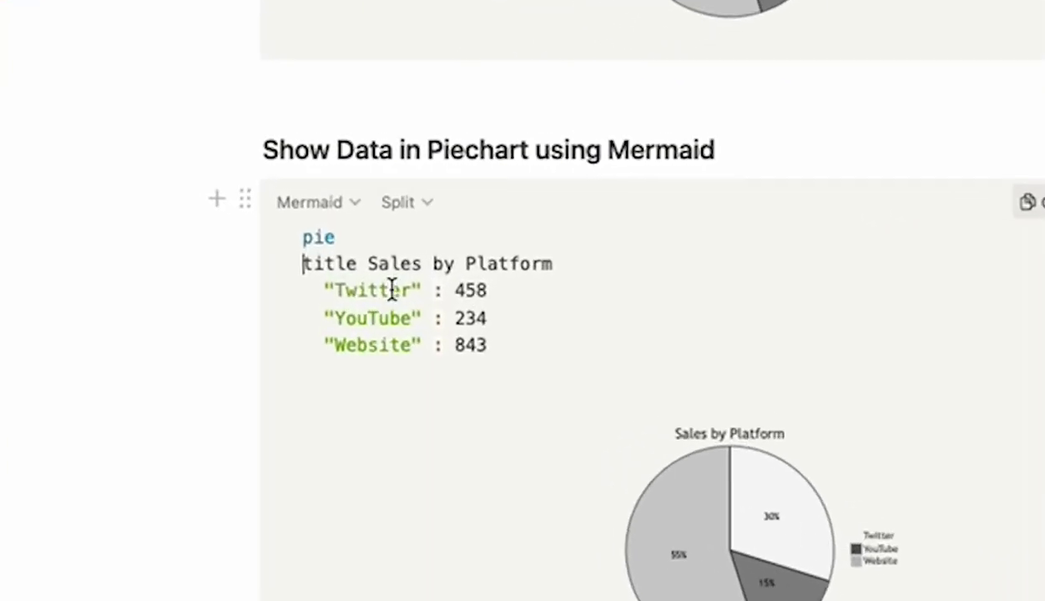
click(351, 243)
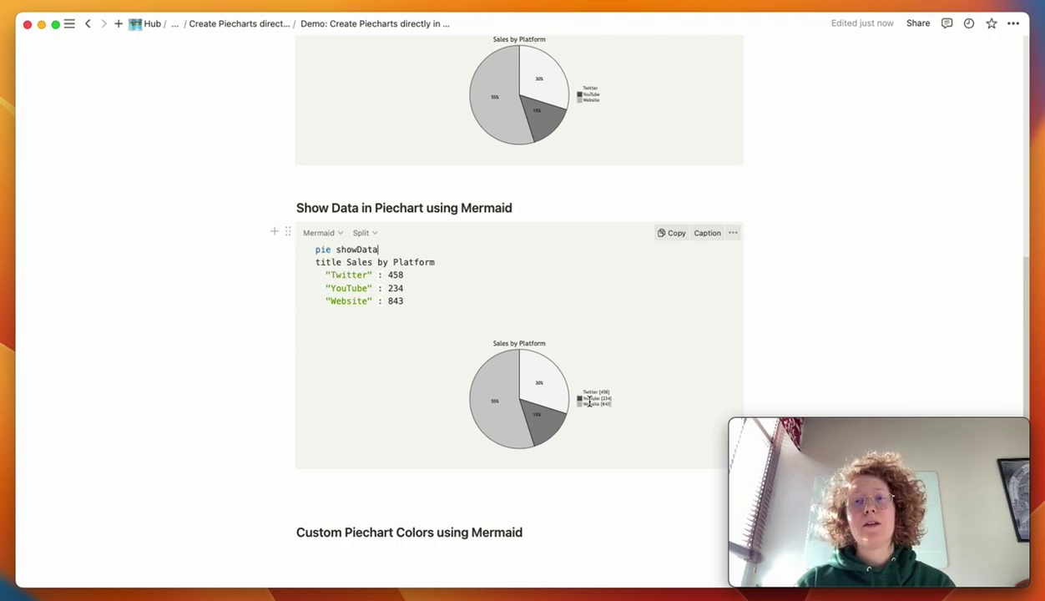
double_click(395, 275)
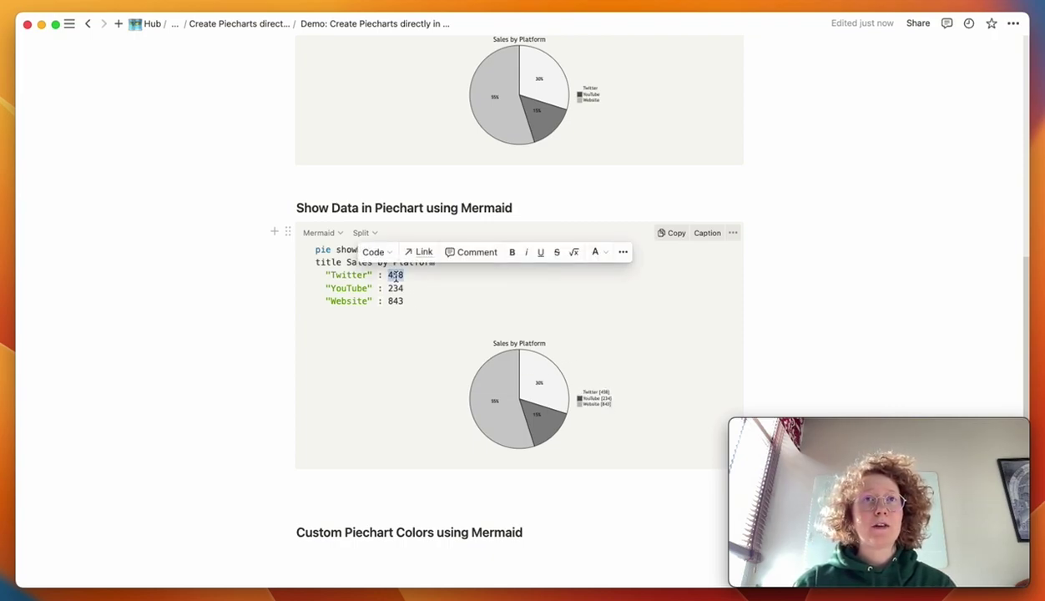
click(357, 470)
Copy the showData chart under the Custom Piechart Colors heading
scroll(357, 471, down, 2)
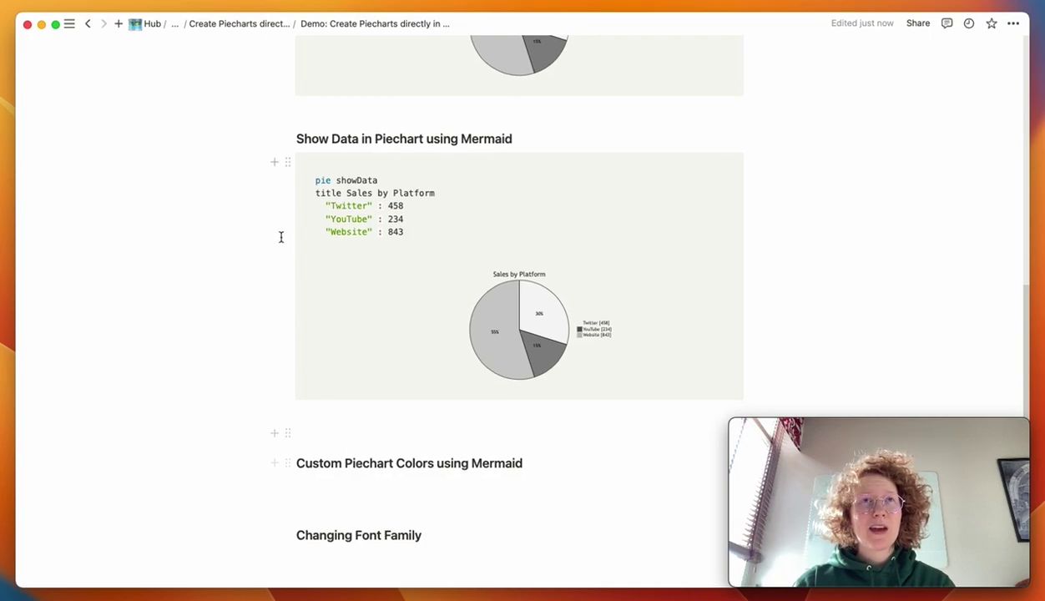
drag(291, 162, 307, 479)
click(376, 460)
Add a %%{init: {}}%% directive line above 'pie showData'
scroll(376, 459, down, 5)
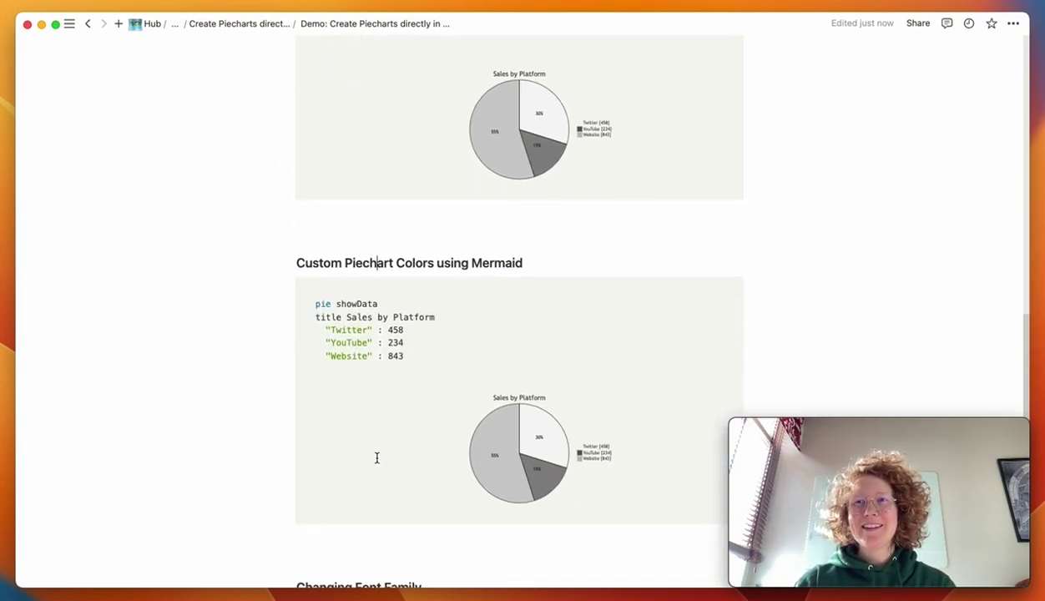
scroll(376, 463, down, 1)
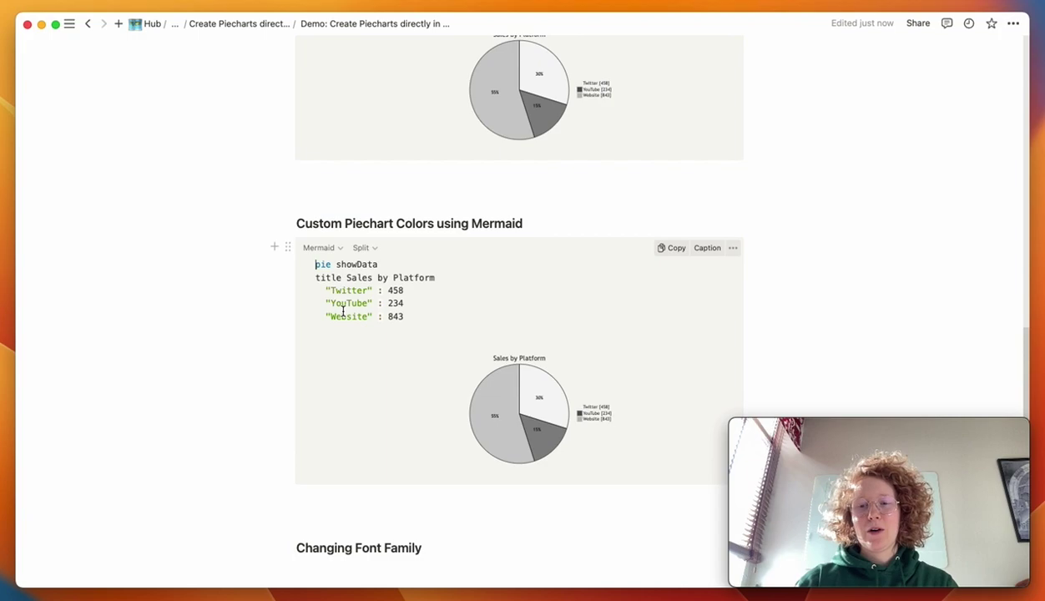
click(315, 264)
key(Return)
key(Up)
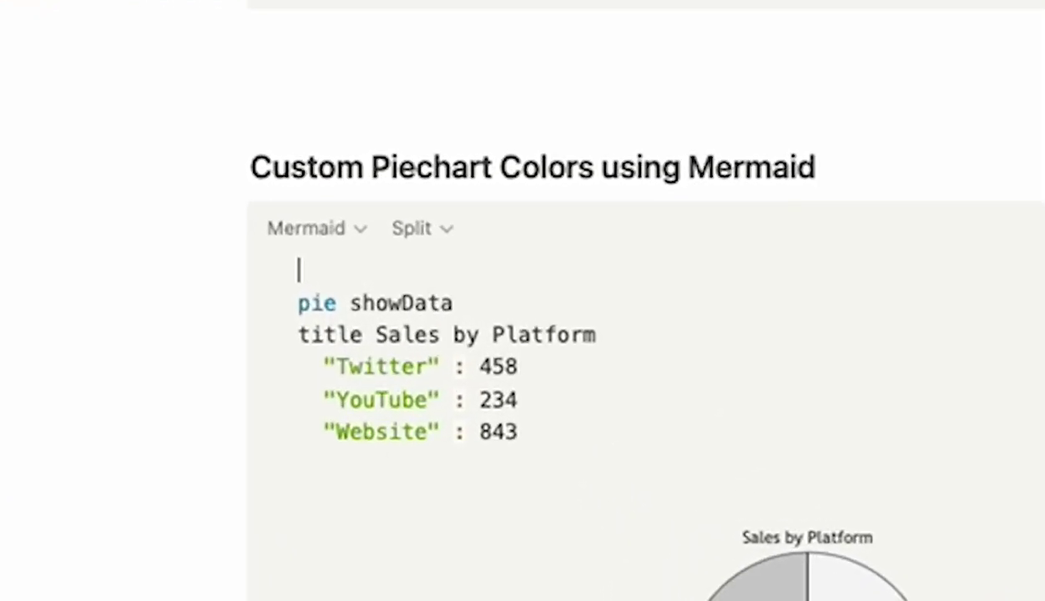
text(%%{}%%)
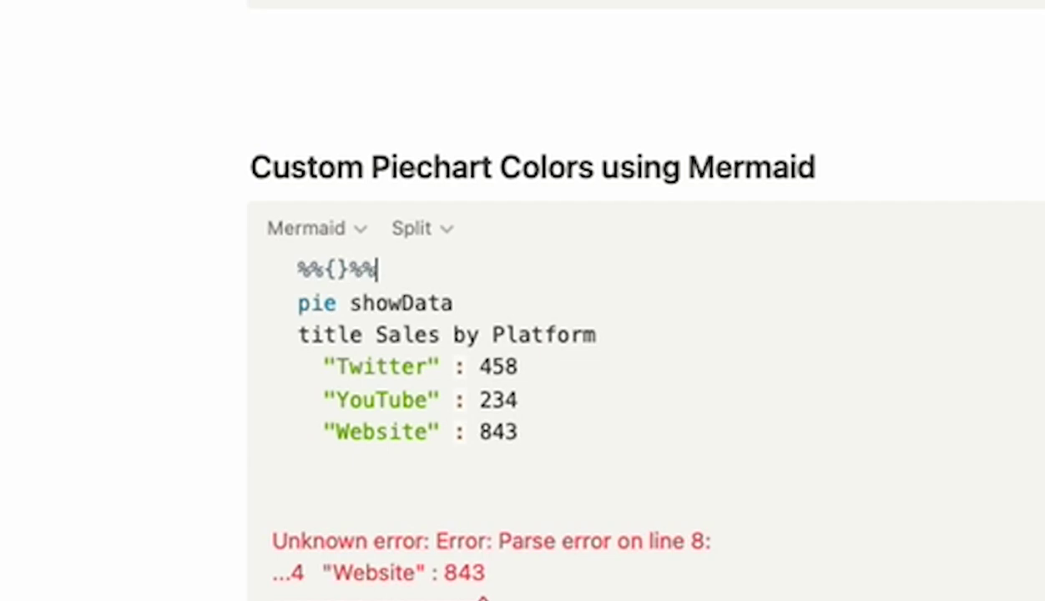
drag(350, 275, 396, 278)
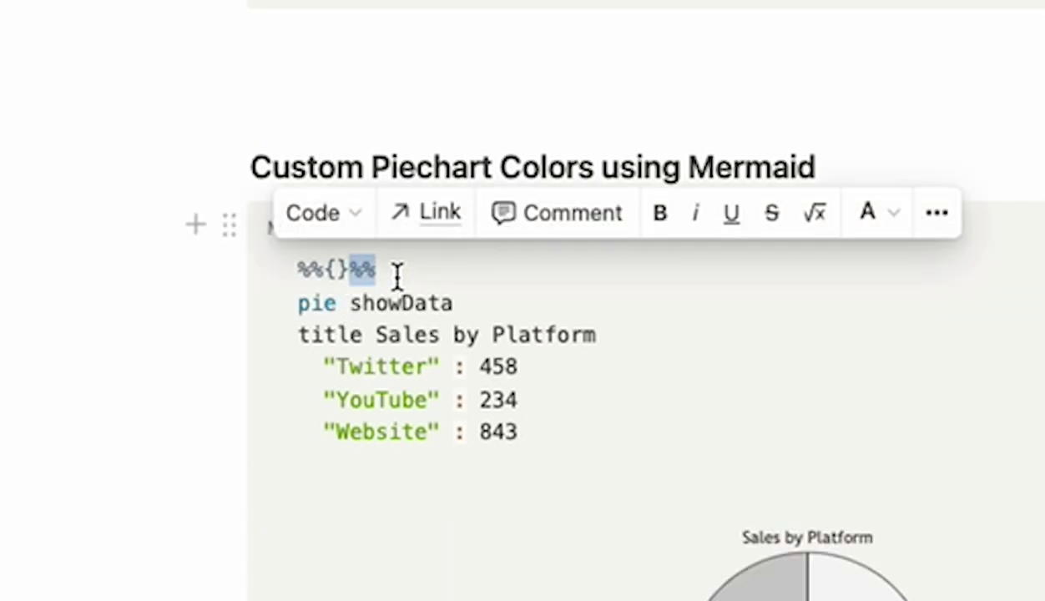
click(330, 283)
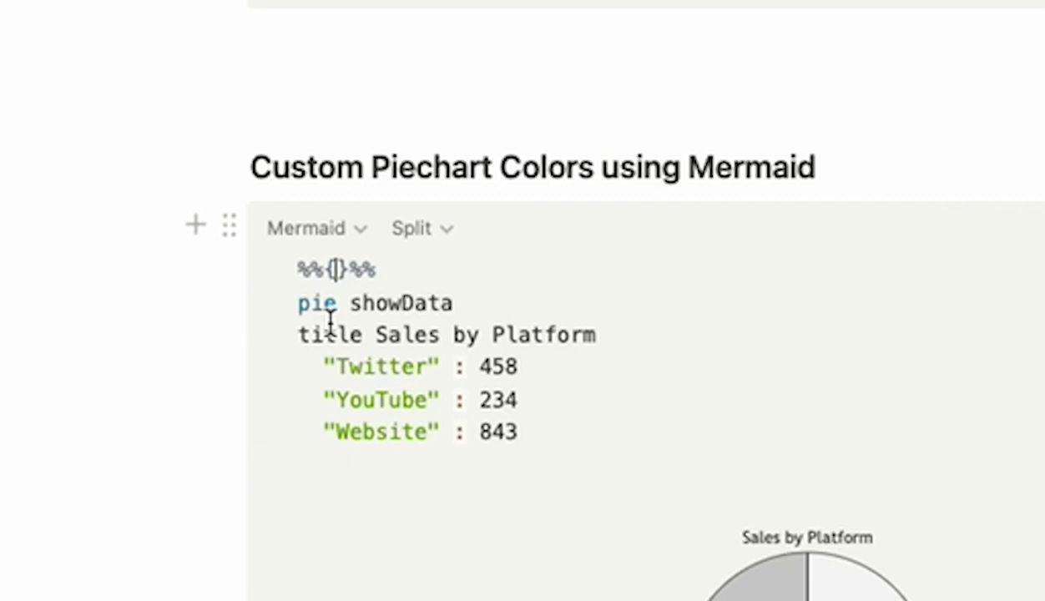
text(init:)
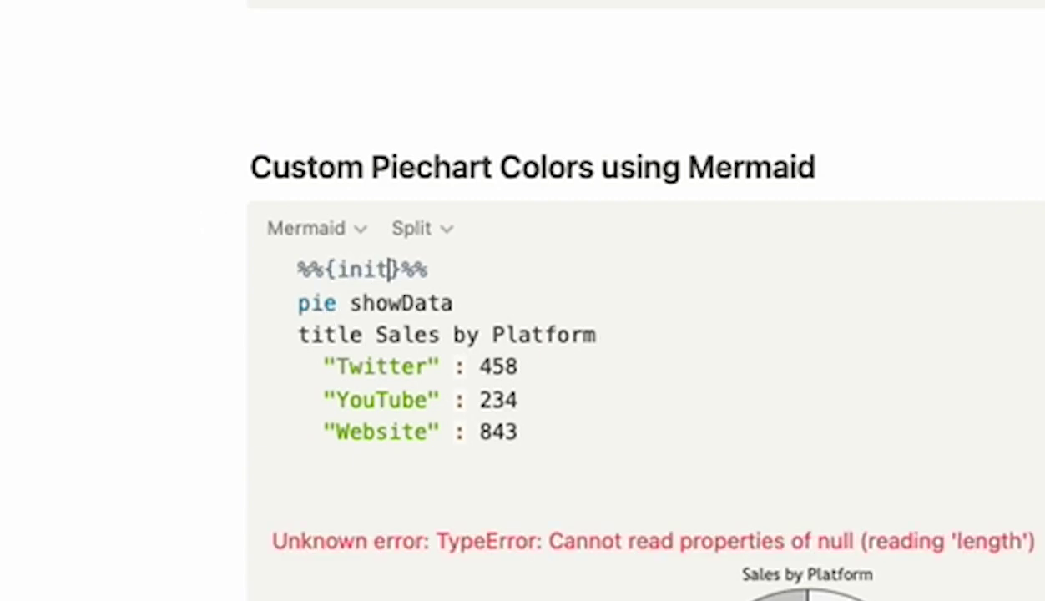
text( {})
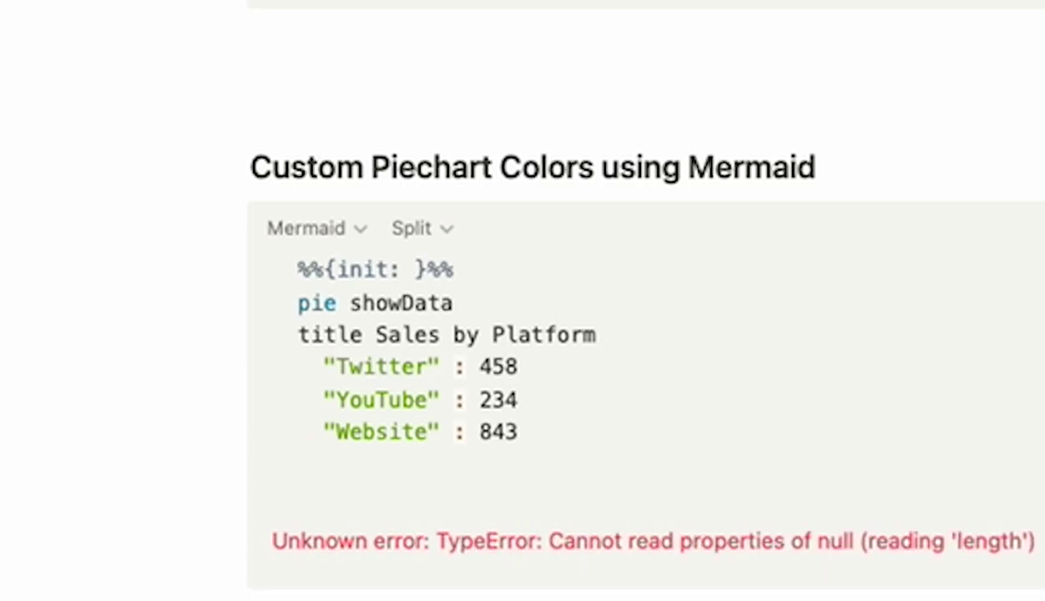
key(Left)
key(Left)
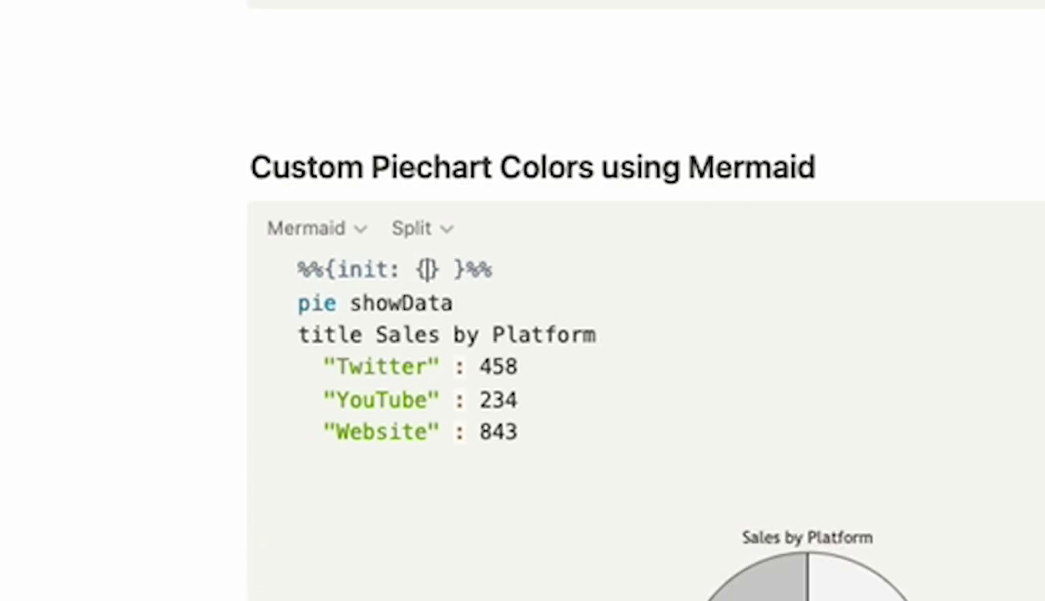
Set the directive's theme to 'default'
text('them)
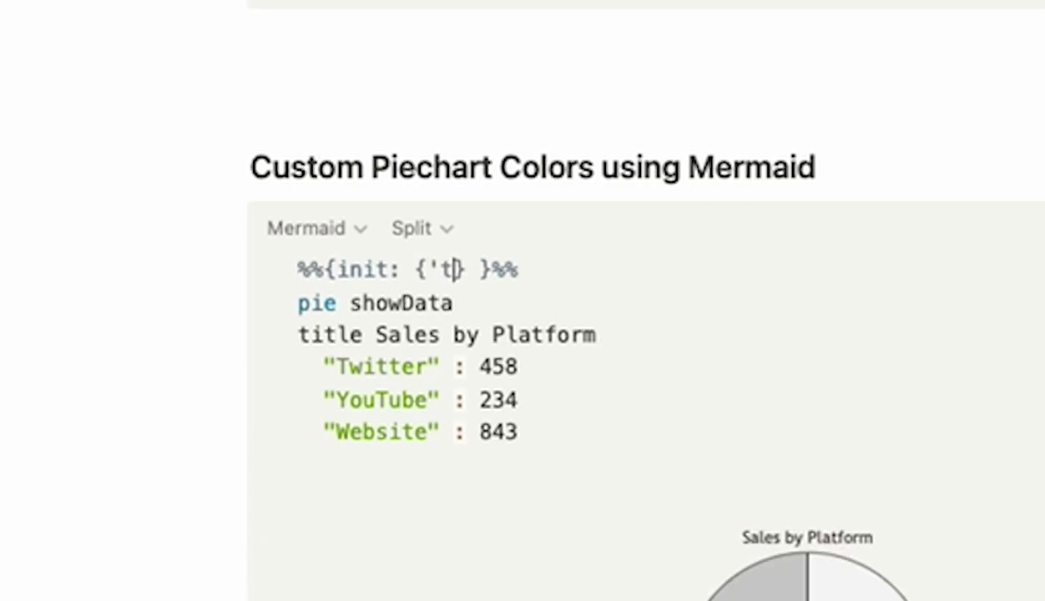
text(e': 'default)
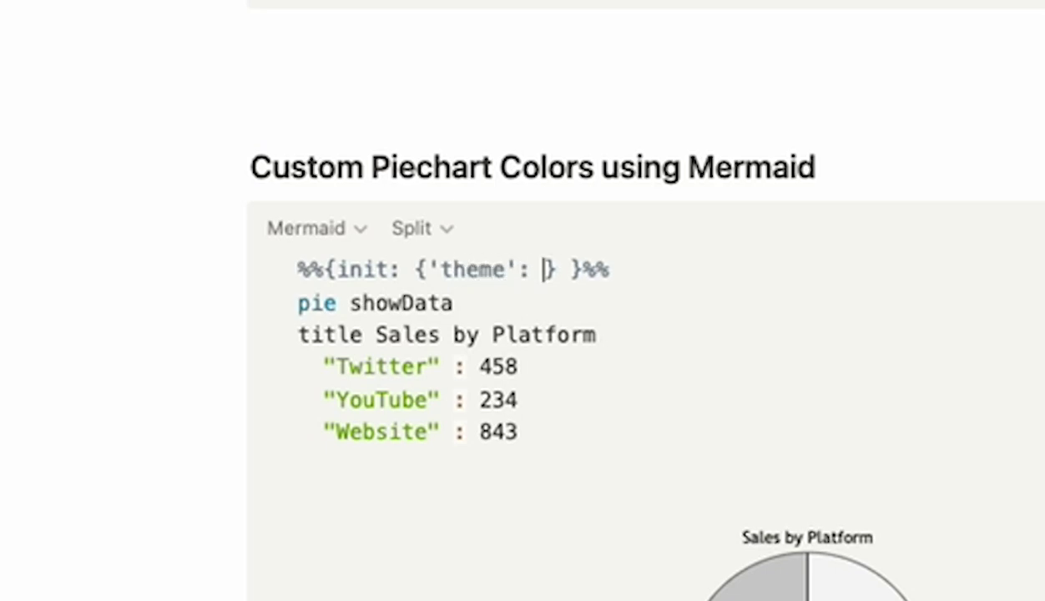
text(')
key(Left)
text(default)
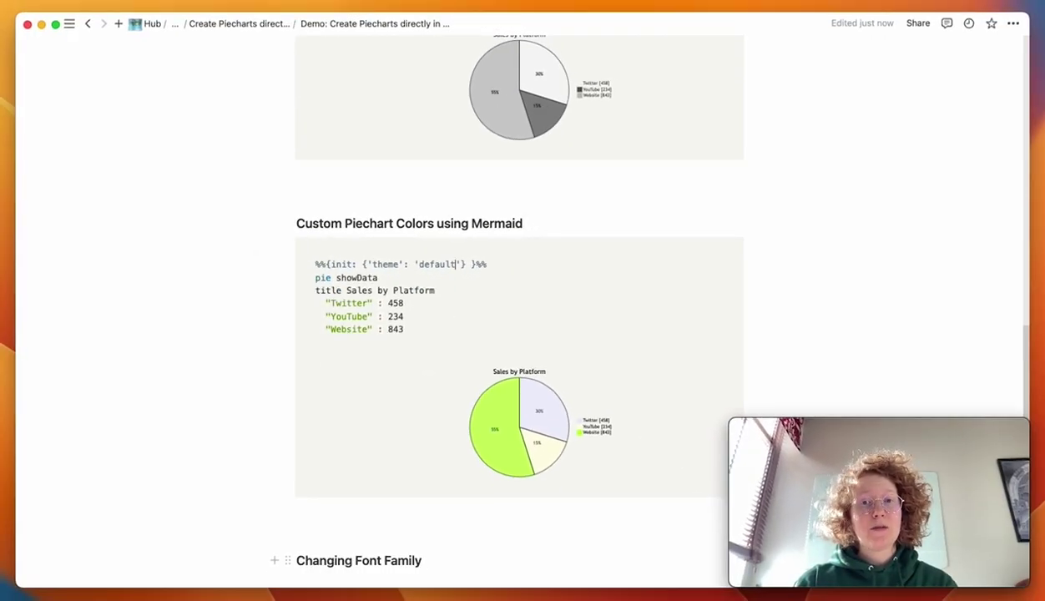
Cycle the chart theme through base, forest and dark, finally settling on 'base'
double_click(435, 262)
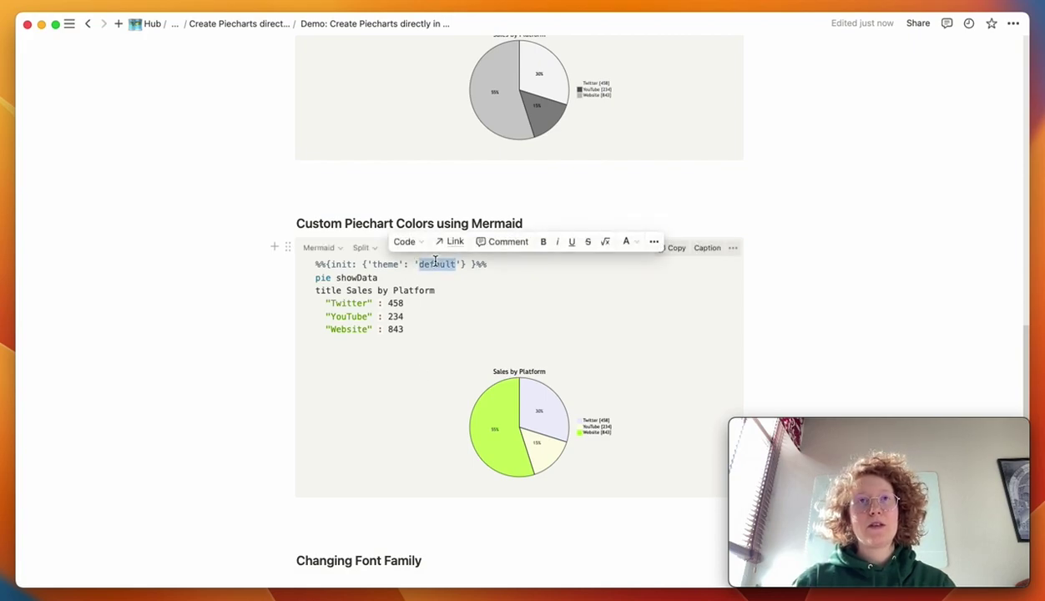
text(base)
double_click(431, 265)
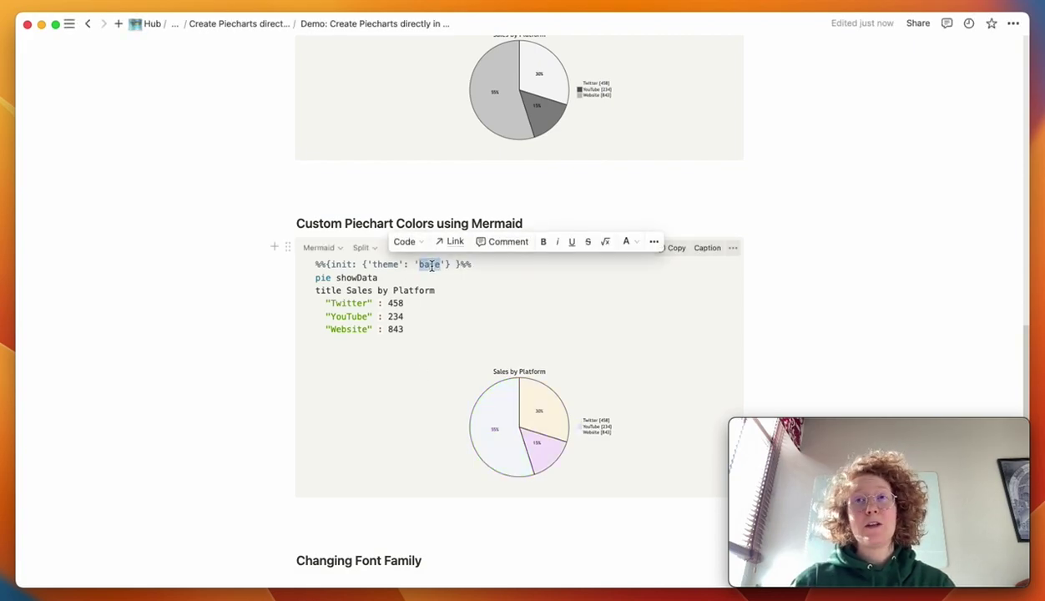
text(forest)
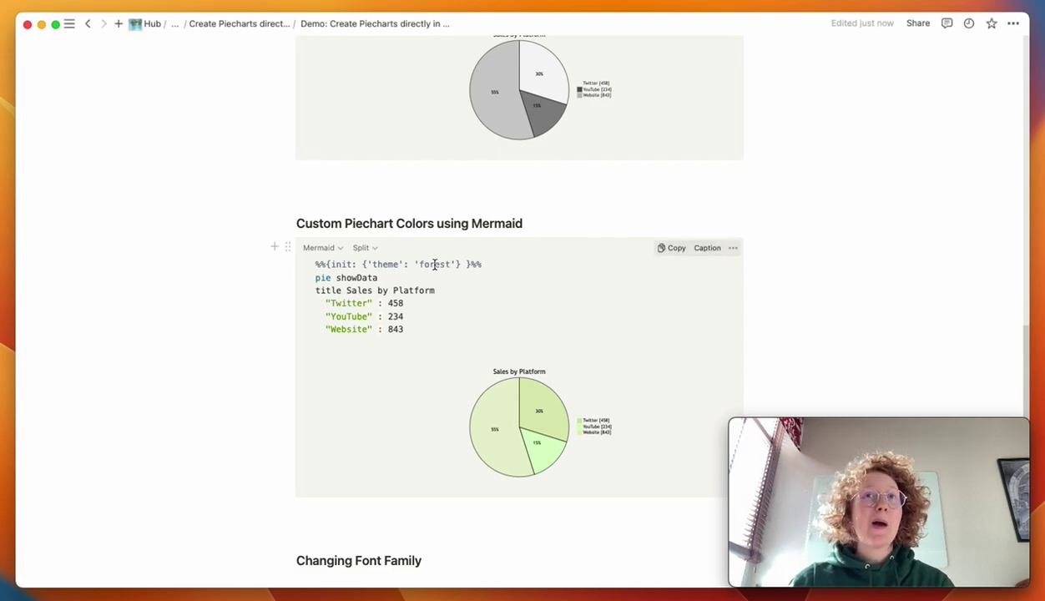
double_click(434, 264)
text(dark)
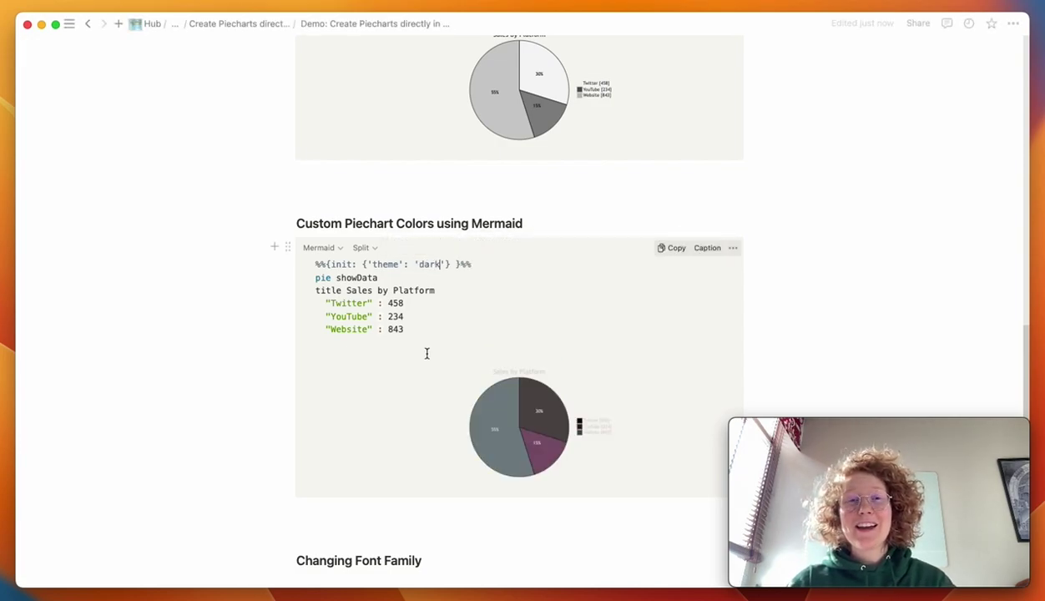
double_click(432, 264)
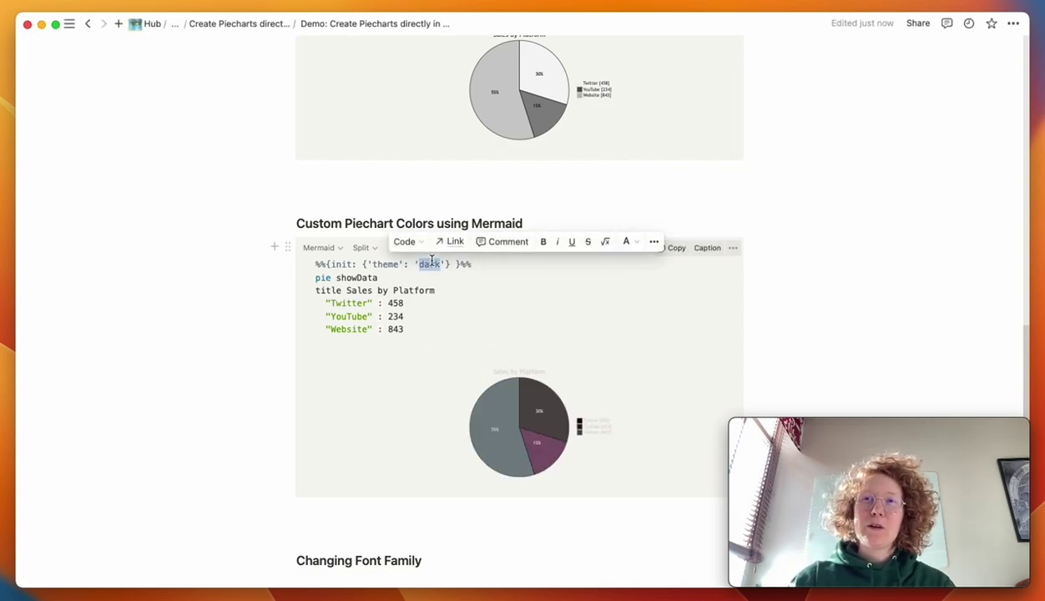
text(base)
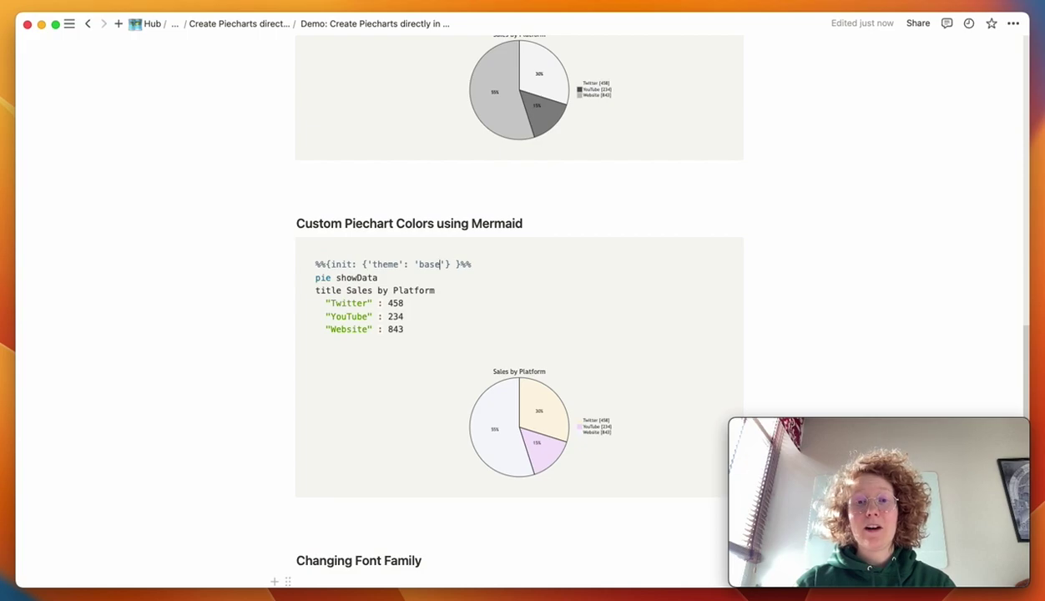
Add a 'themeVariables' entry with a 'pie1' key after the base theme
click(443, 264)
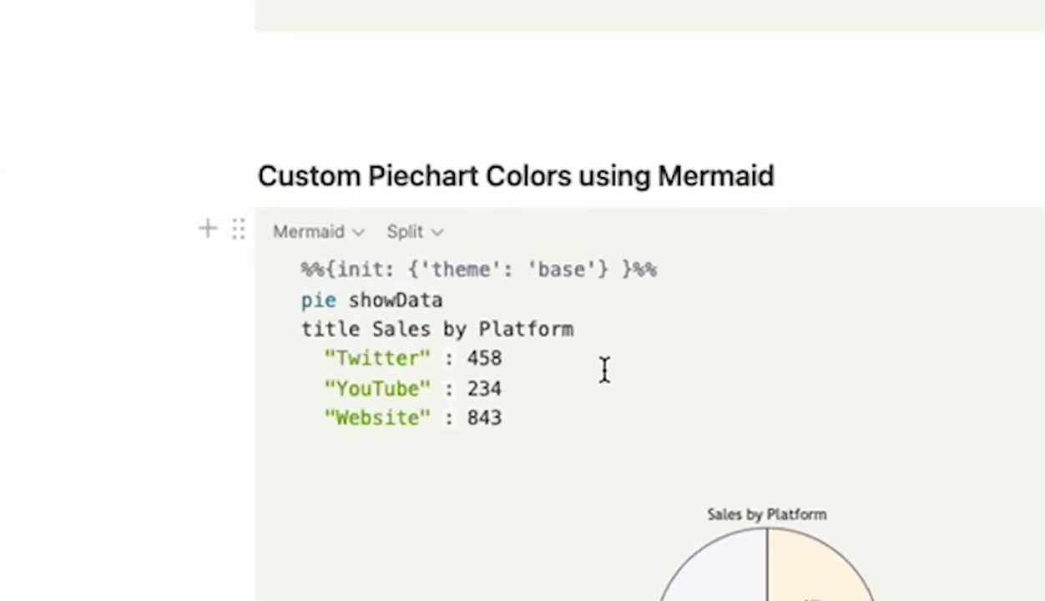
text(, '')
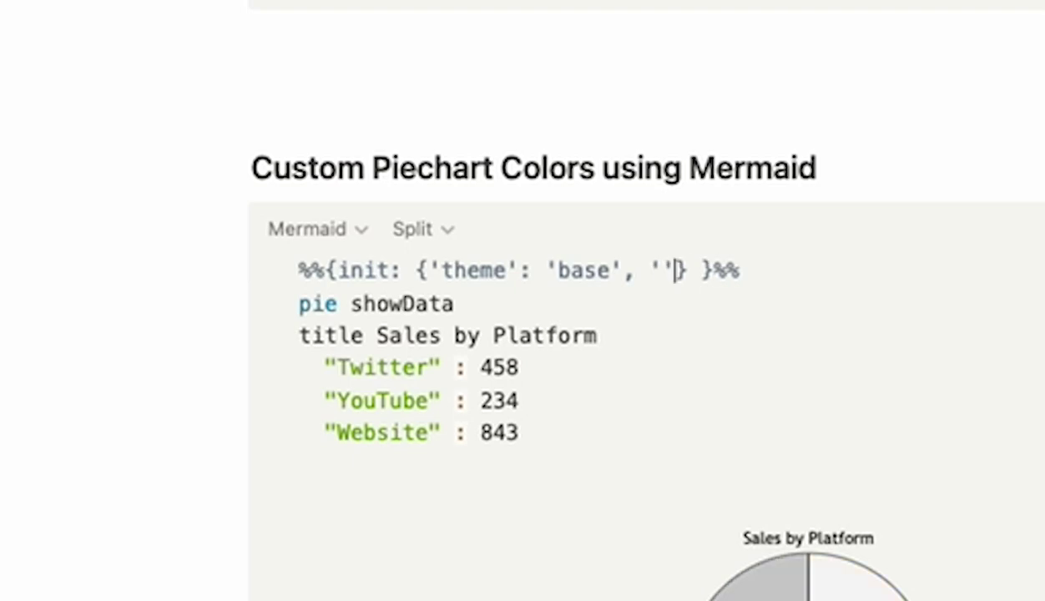
key(Left)
text(themeVari)
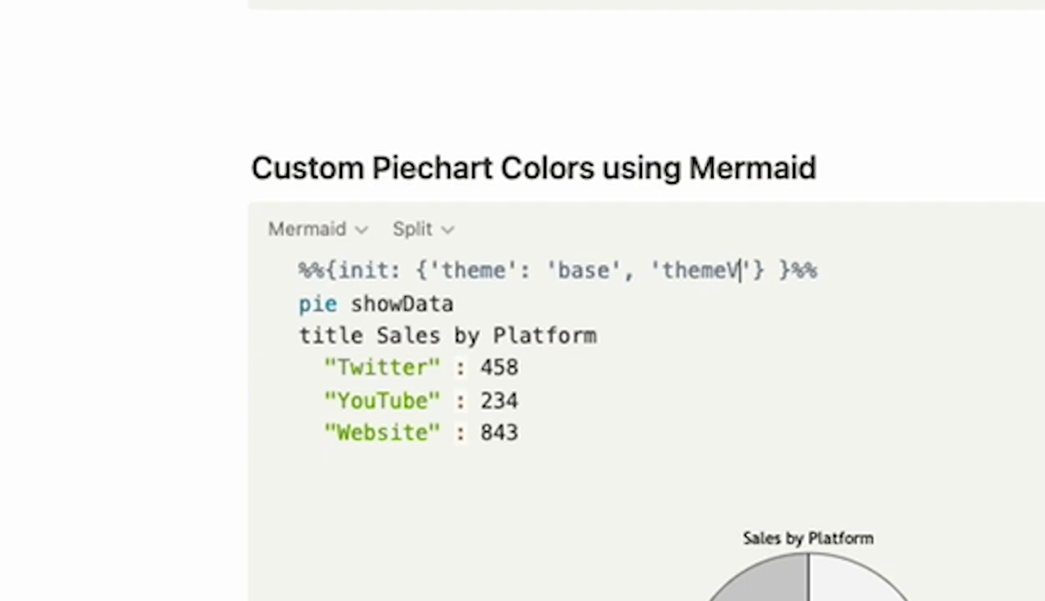
text(ables)
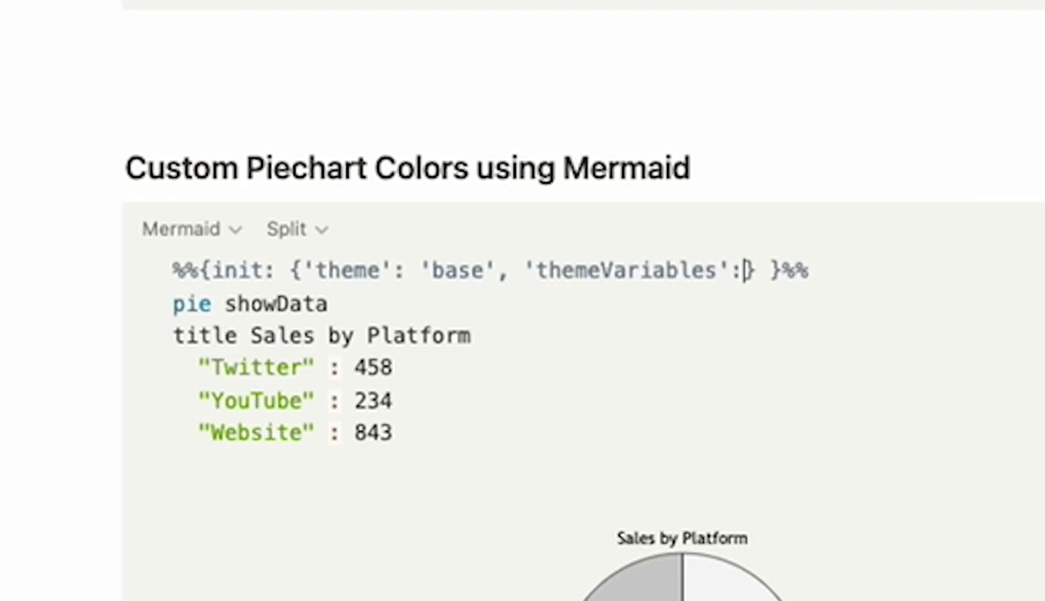
text({)
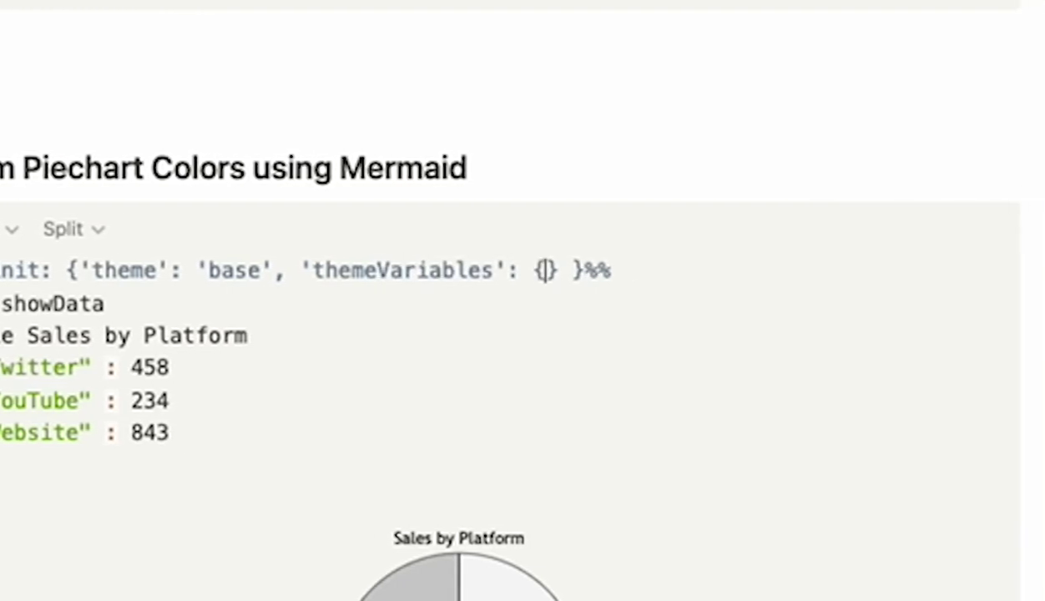
text(')
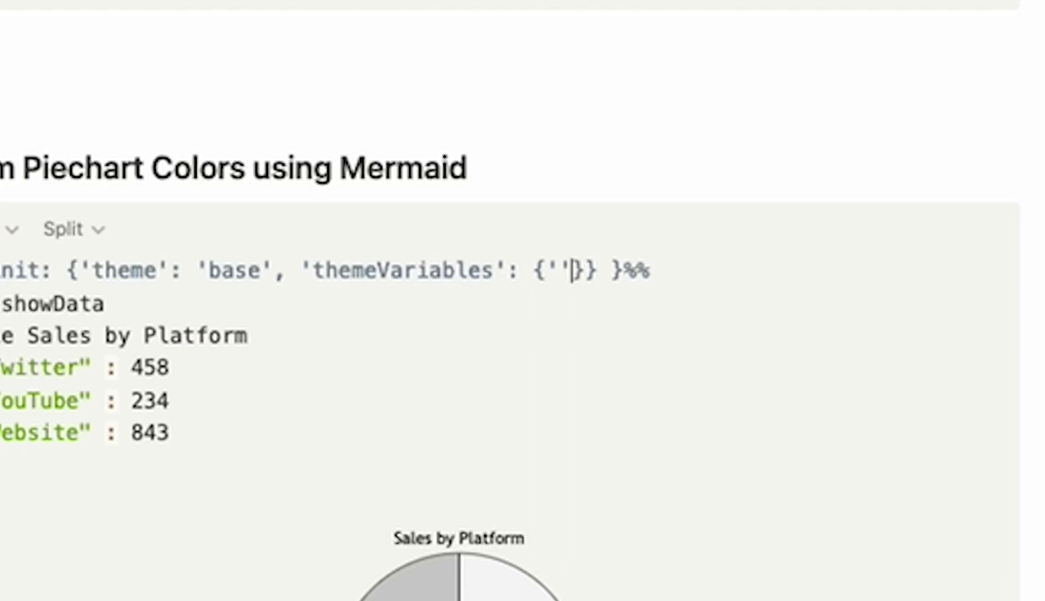
click(559, 269)
text(pie1')
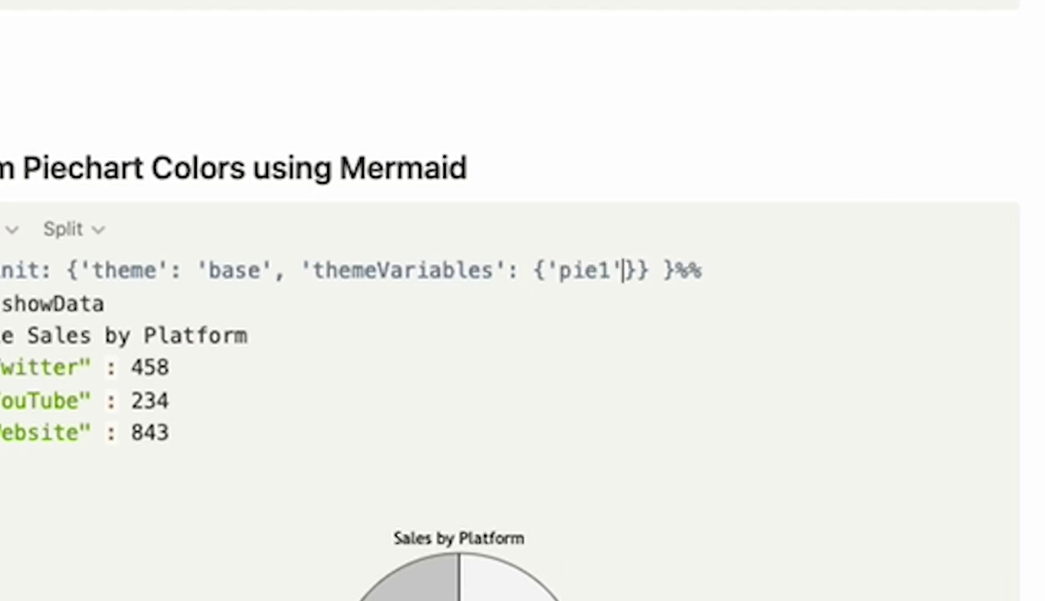
text(: ')
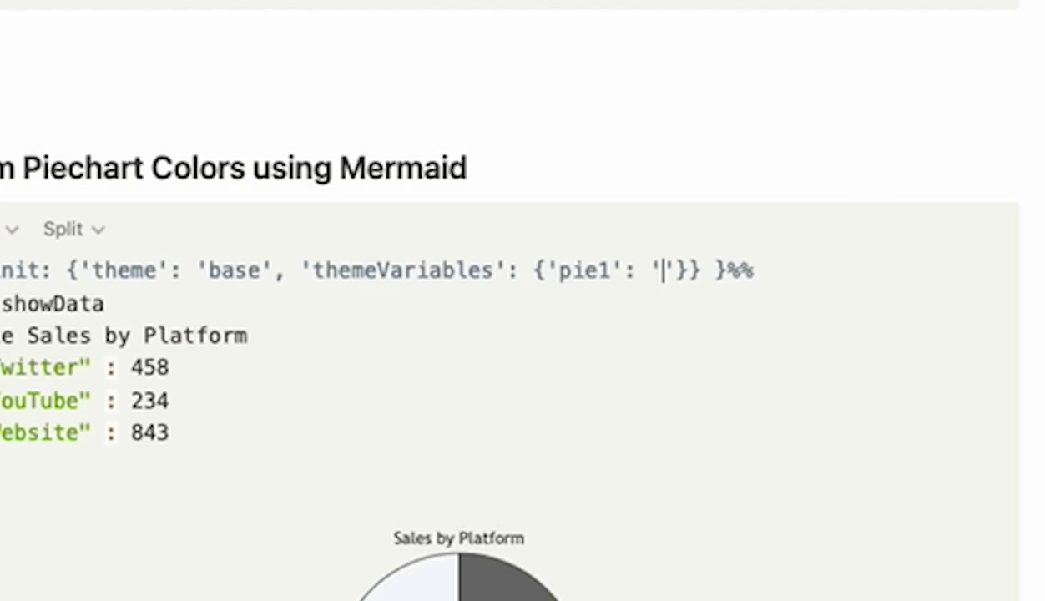
Try orange, green and red for pie1, settling on orange, and start a 'pie2' entry
text(orange)
key(BackSpace)
key(BackSpace)
key(BackSpace)
key(BackSpace)
key(BackSpace)
key(BackSpace)
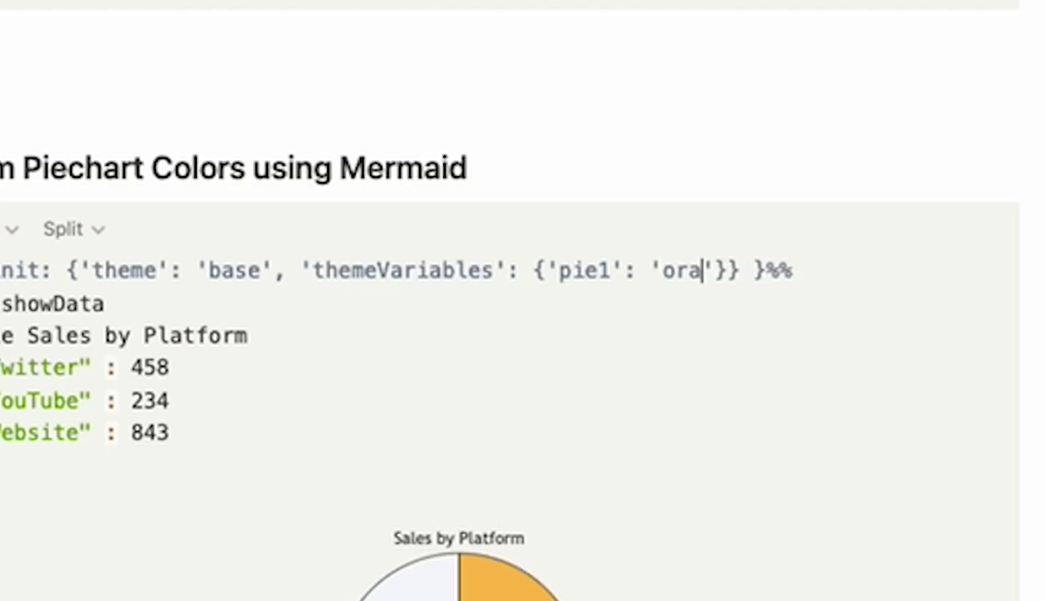
text(green)
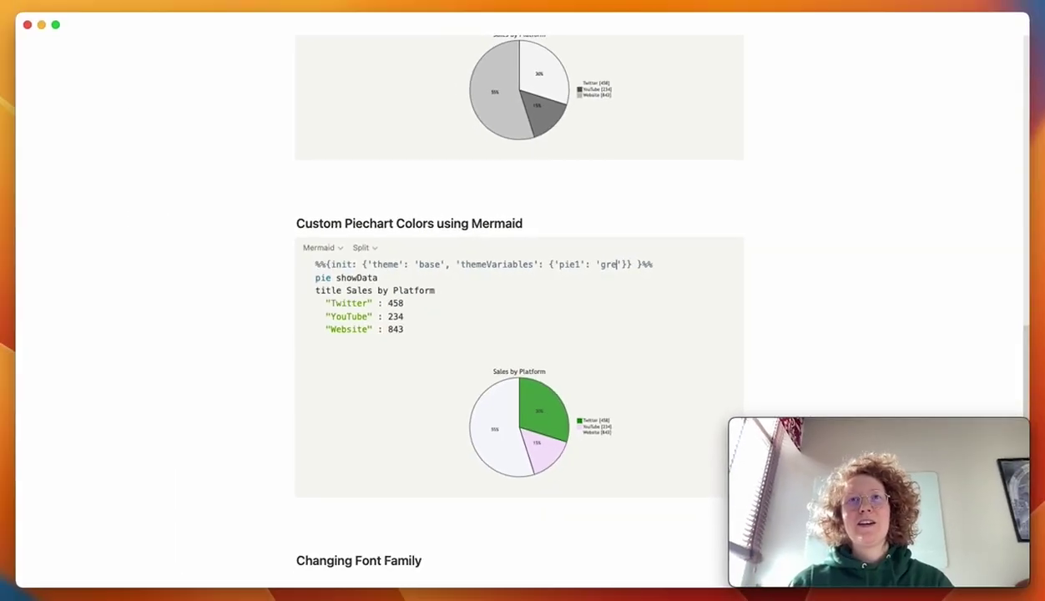
key(BackSpace)
key(BackSpace)
key(BackSpace)
key(BackSpace)
key(BackSpace)
text(red)
key(BackSpace)
key(BackSpace)
key(BackSpace)
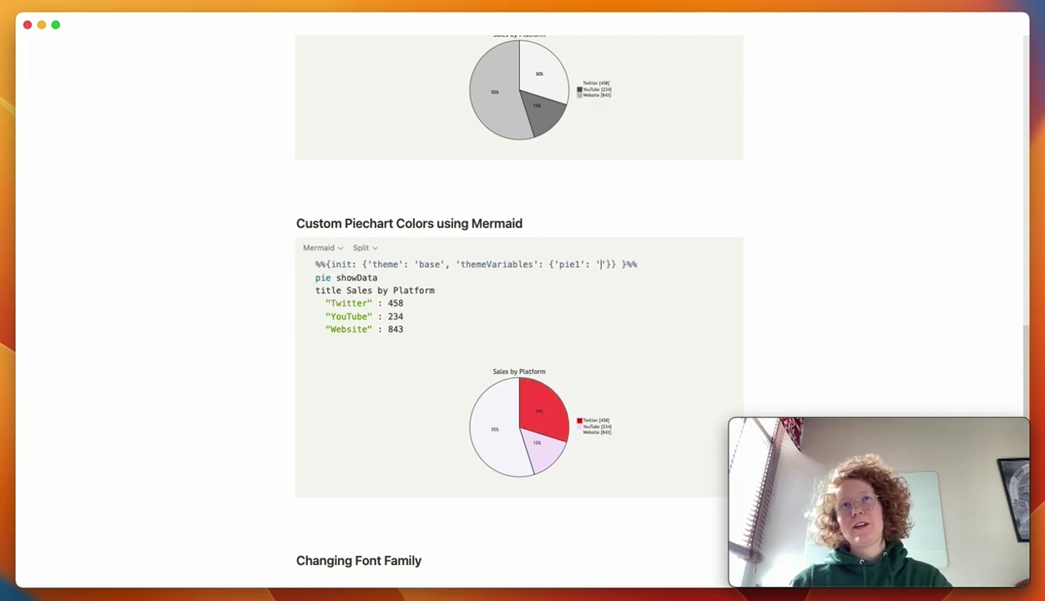
text(orange')
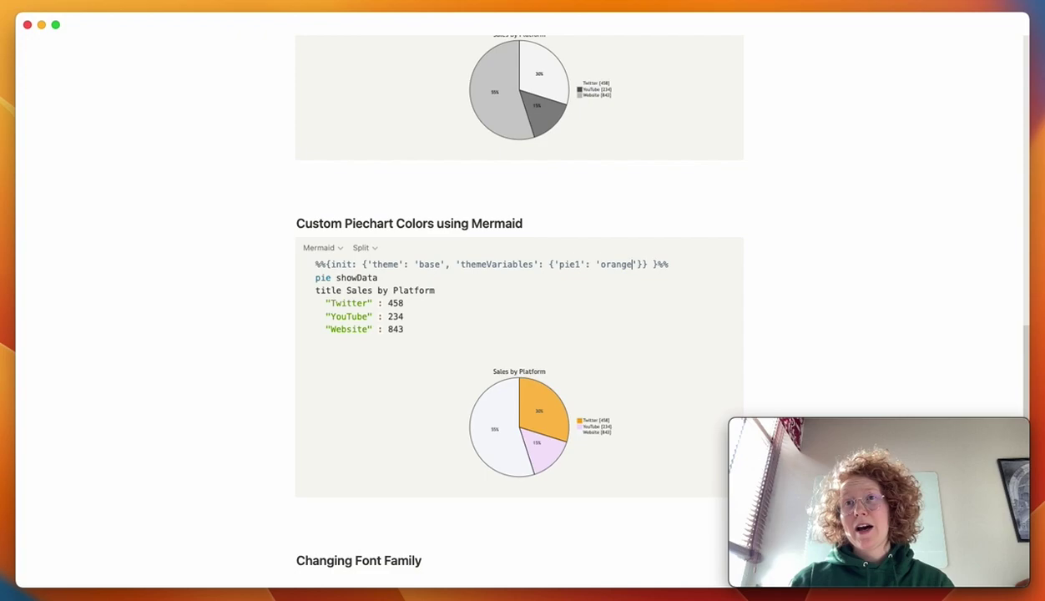
text(, )
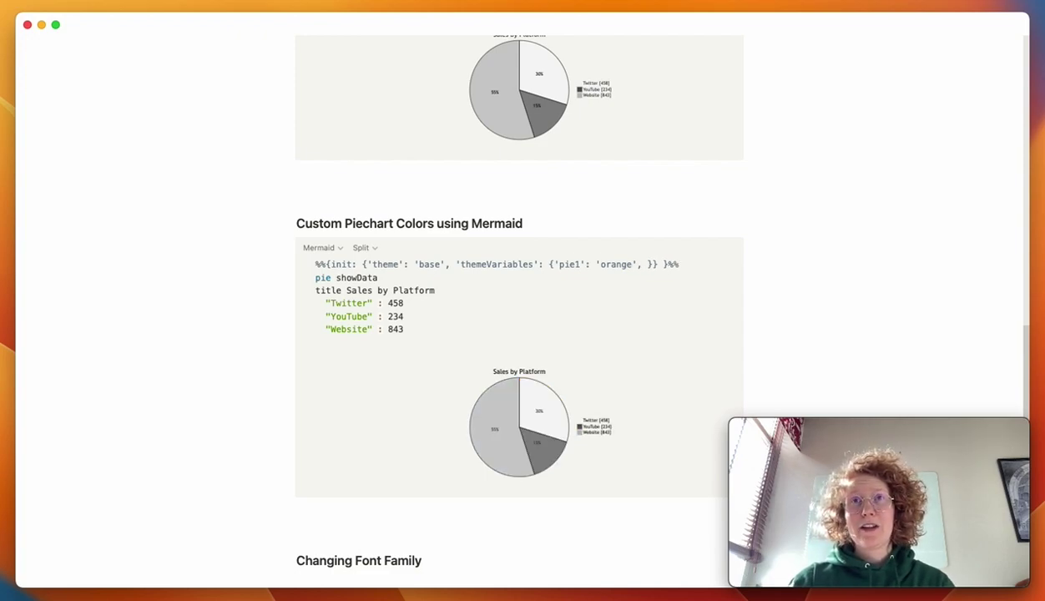
text('pie2)
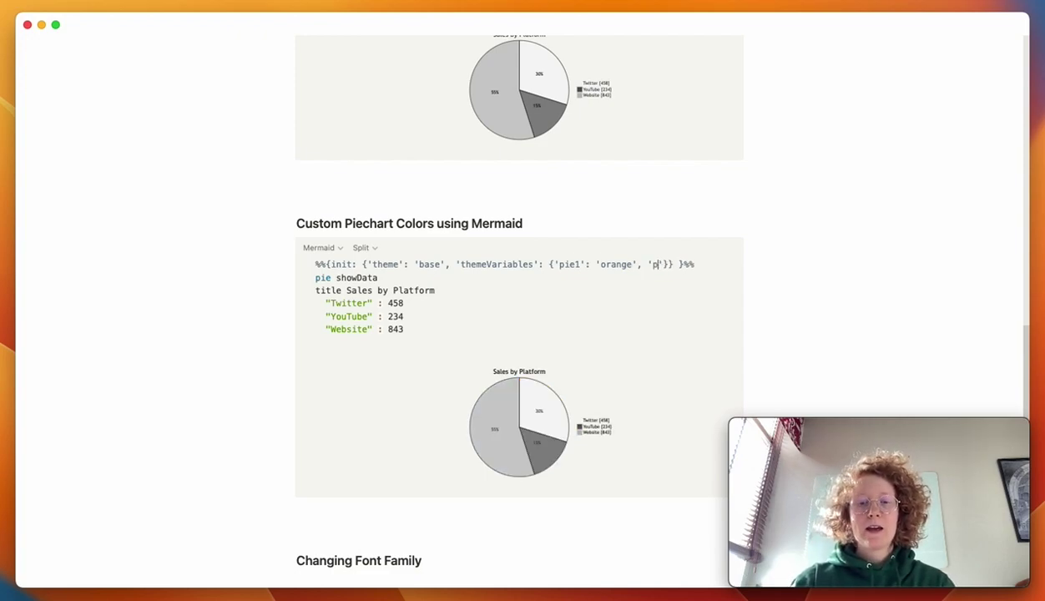
text(': ')
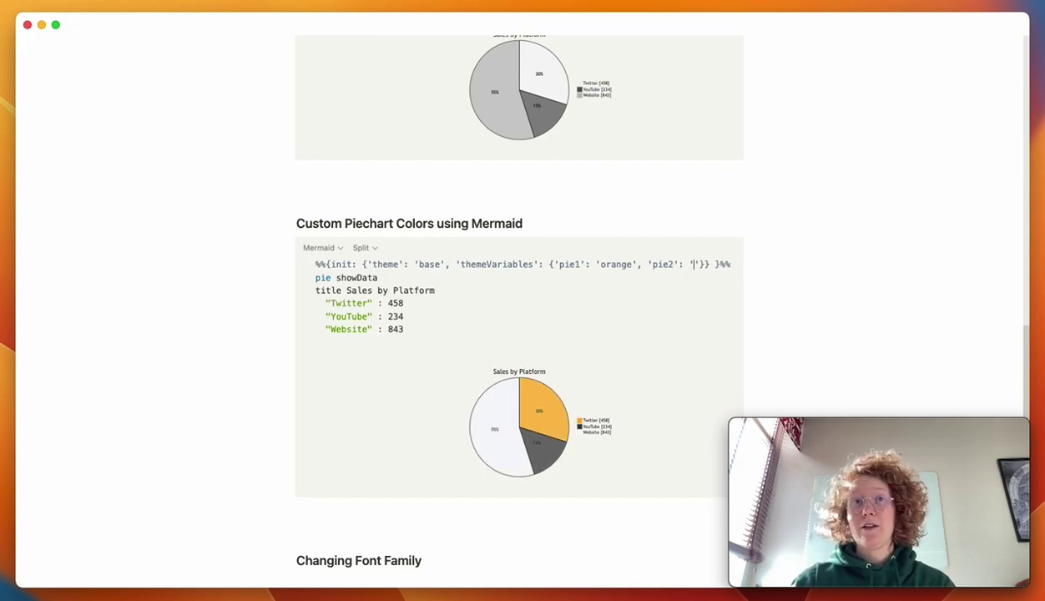
text(green)
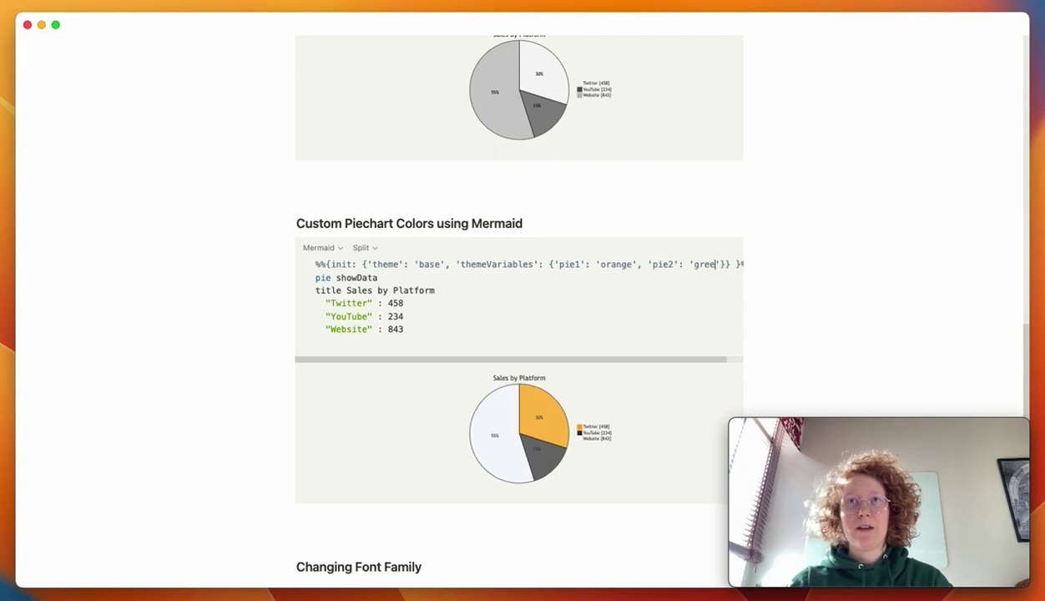
Replace the pie2 colour green with #003049
key(BackSpace)
key(BackSpace)
key(BackSpace)
key(BackSpace)
key(BackSpace)
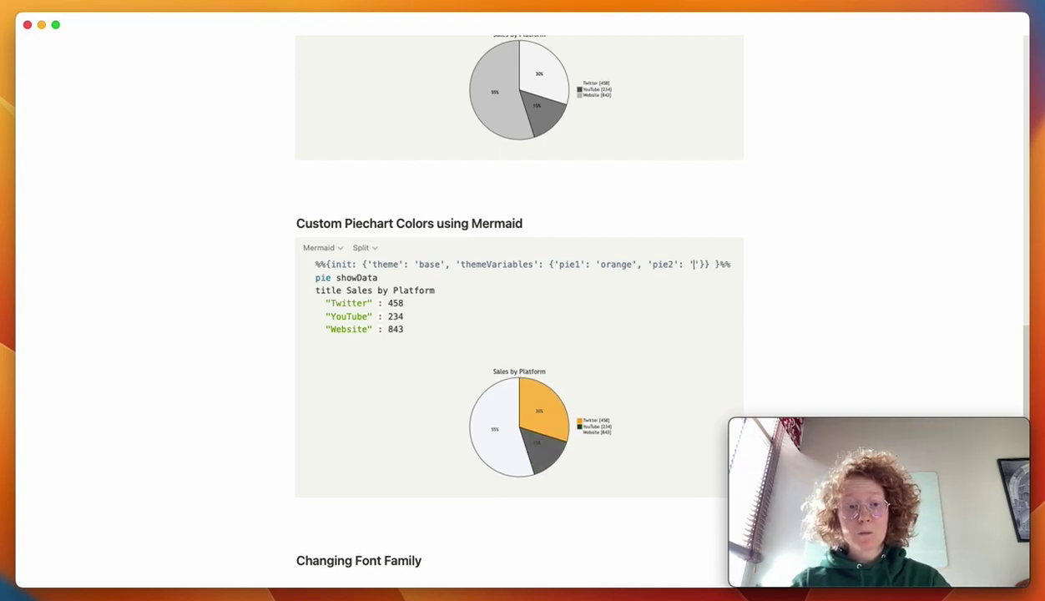
text(#)
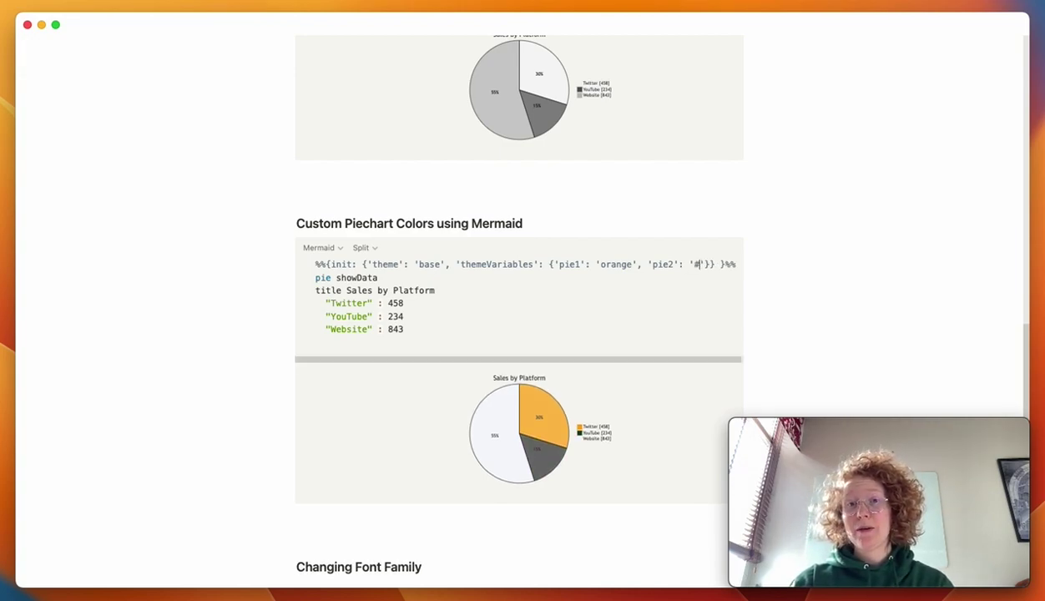
text(0030)
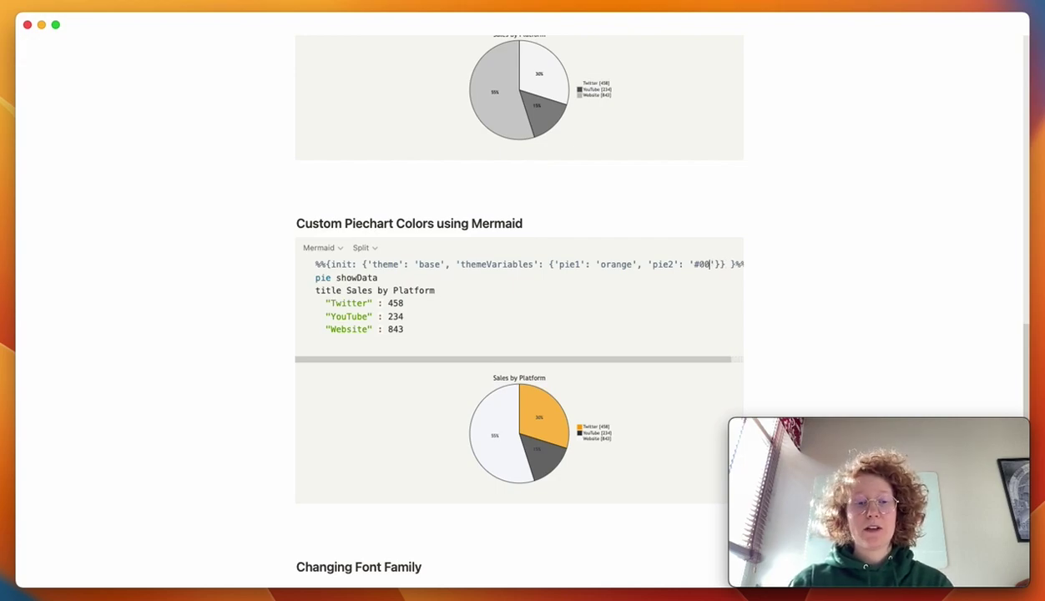
text(49)
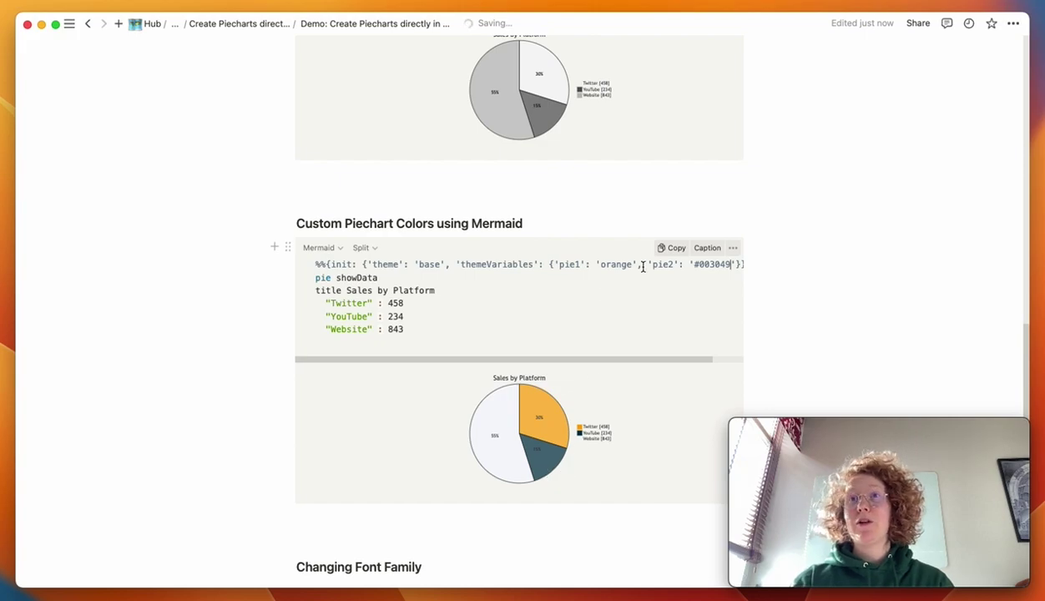
Add 'pie3': 'wheat' to themeVariables after checking the colour names reference
key(End)
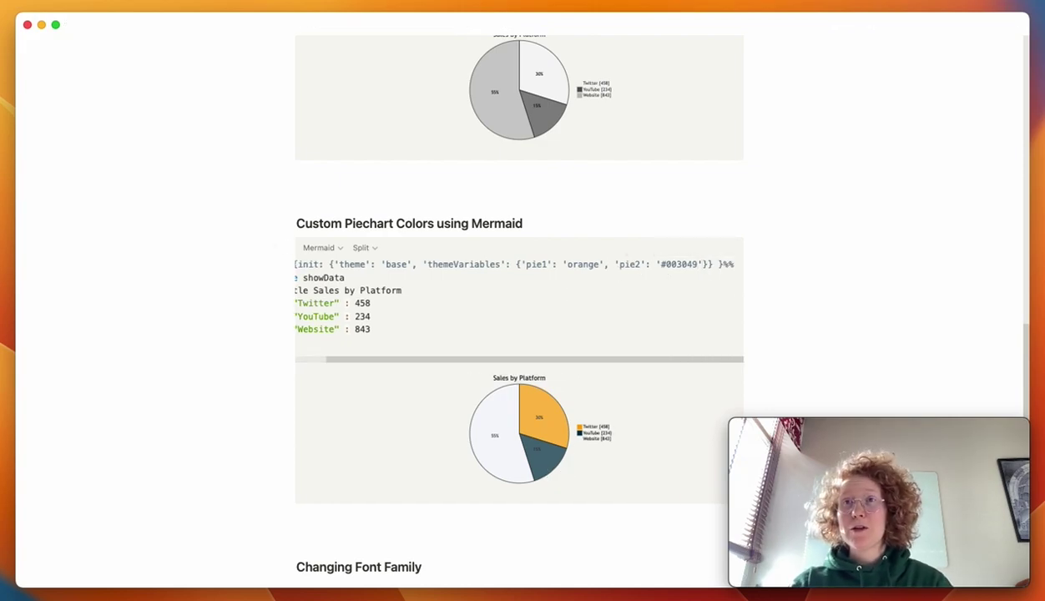
key(super+Tab)
scroll(522, 214, down, 5)
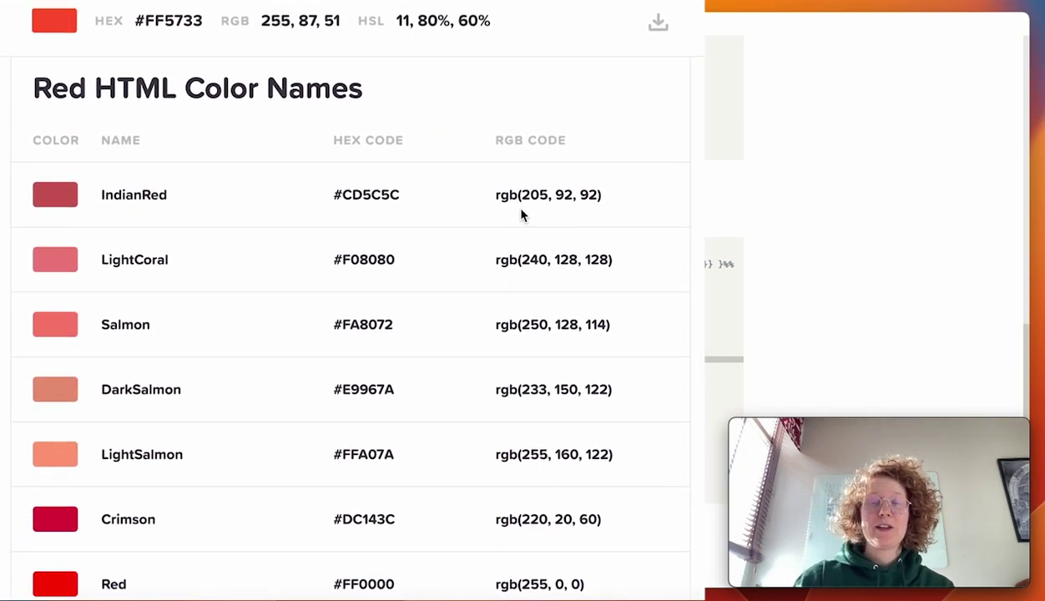
scroll(521, 215, down, 11)
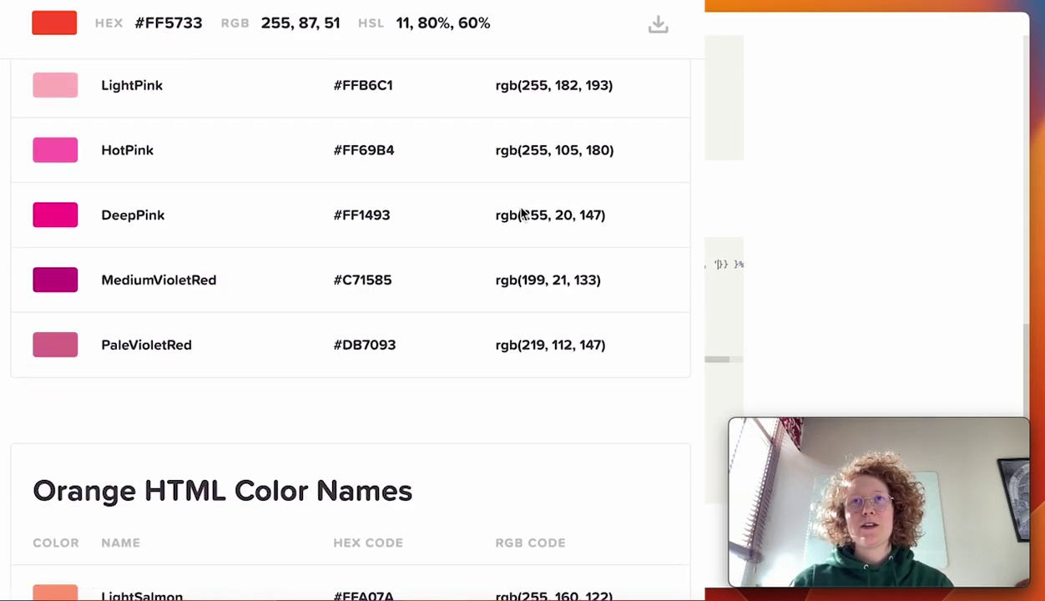
scroll(520, 215, down, 3)
key(super+Tab)
text(pie3)
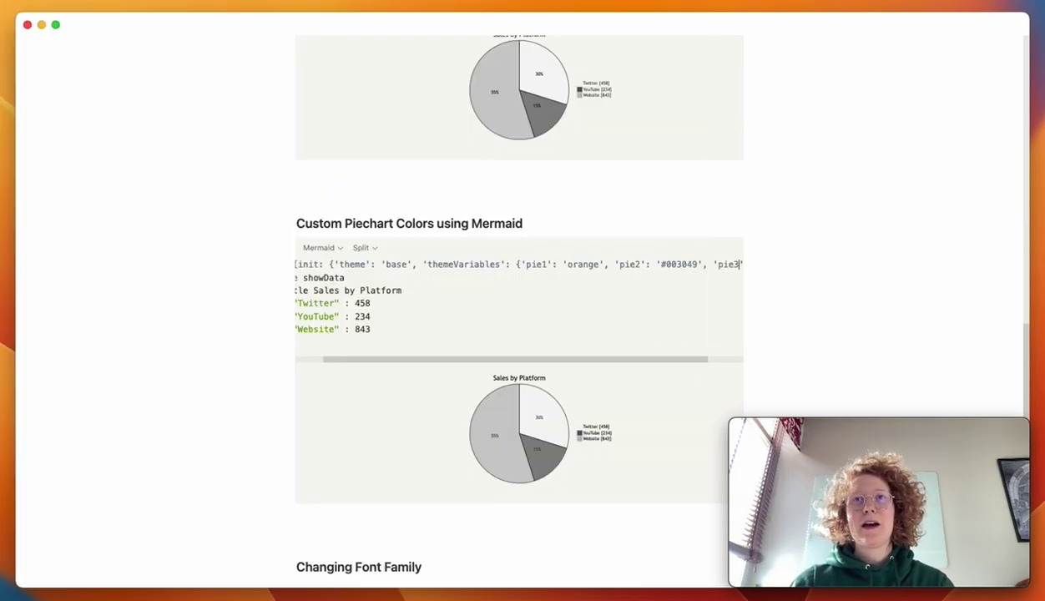
text(': 'whea)
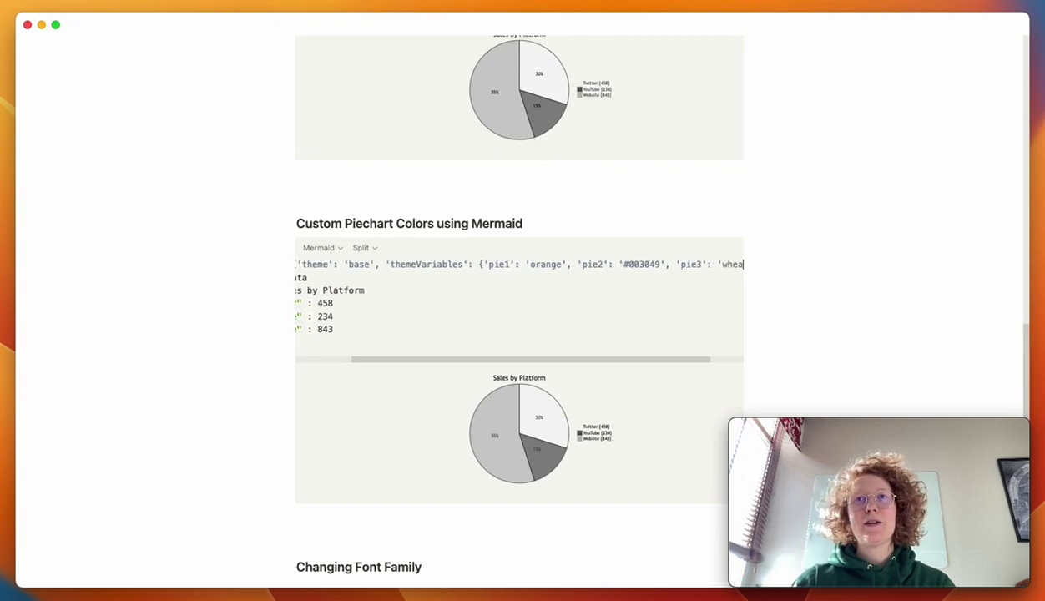
text(t')
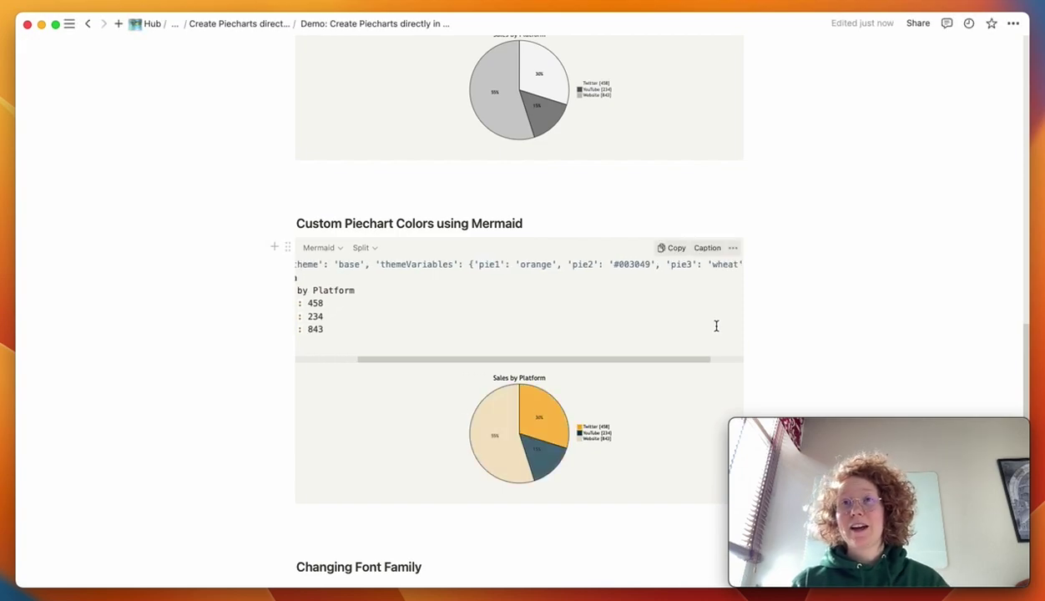
scroll(518, 334, down, 3)
click(317, 333)
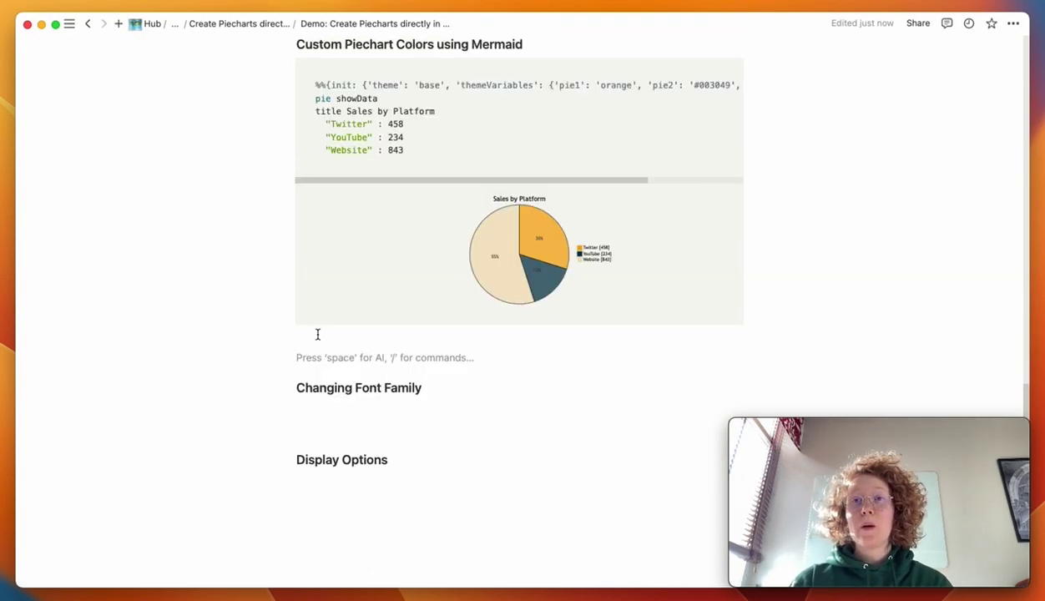
Paste the chart under Changing Font Family and set its fontFamily to monospace
scroll(340, 368, down, 1)
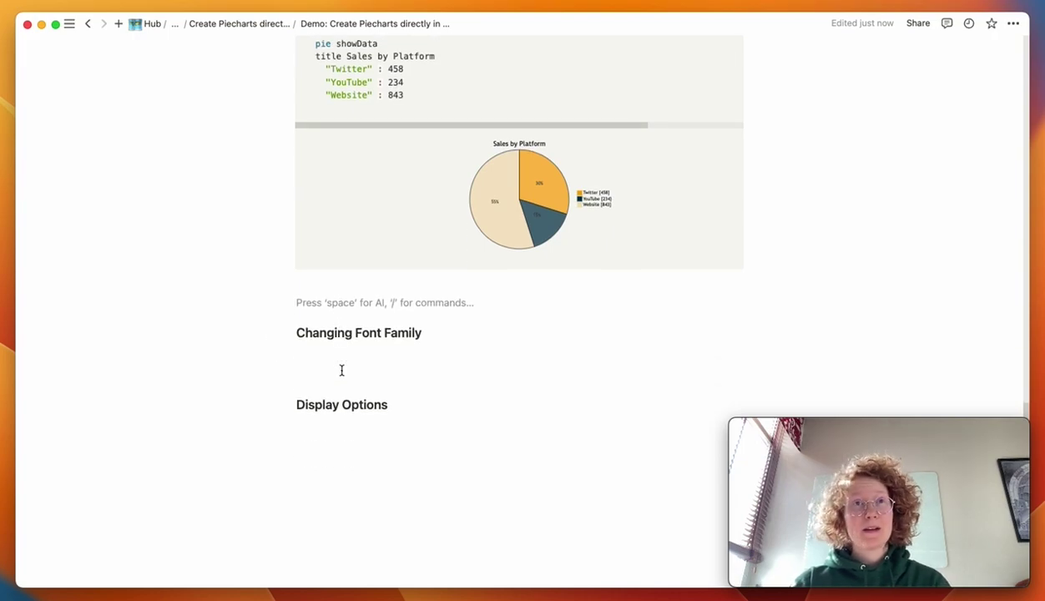
click(318, 347)
text(%%{init: {'theme': 'default'}}%% pie showData title Sales by Platform   "Twitter" : 458   "YouTube" : 234   "Website" : 843)
scroll(392, 374, down, 2)
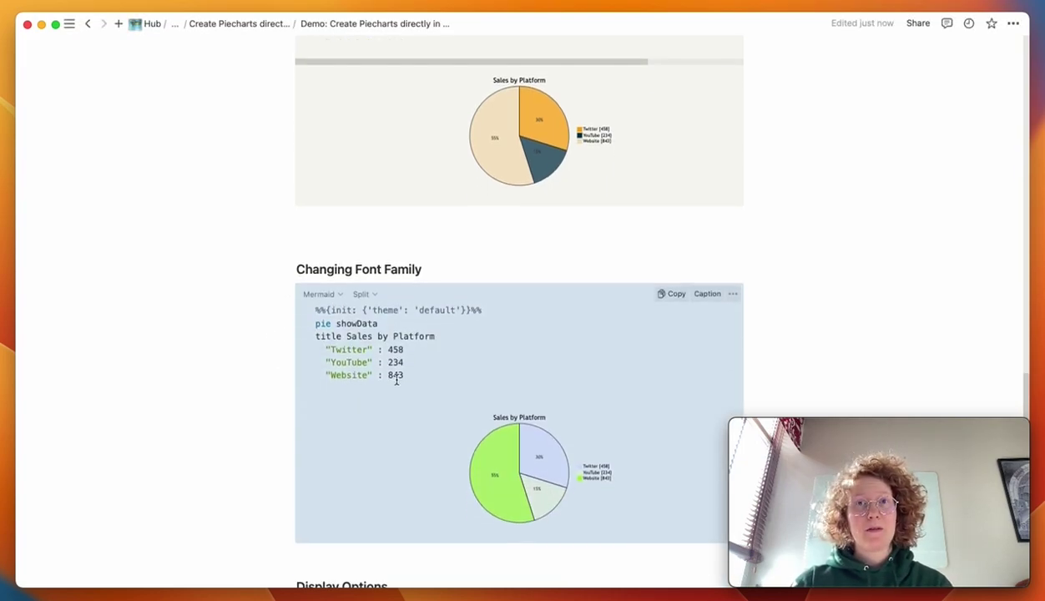
click(398, 374)
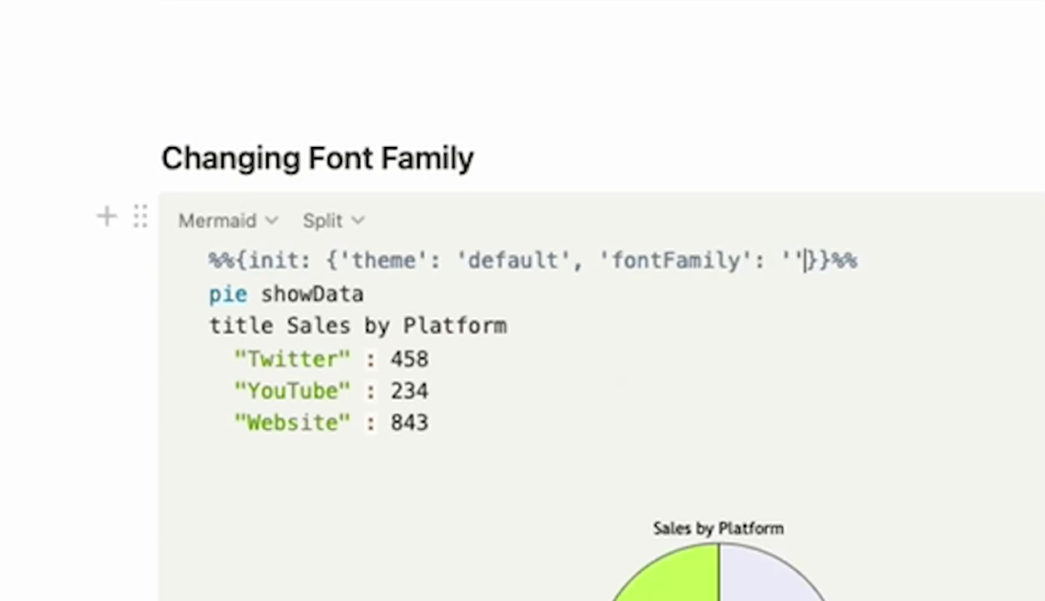
key(Left)
text(monospace)
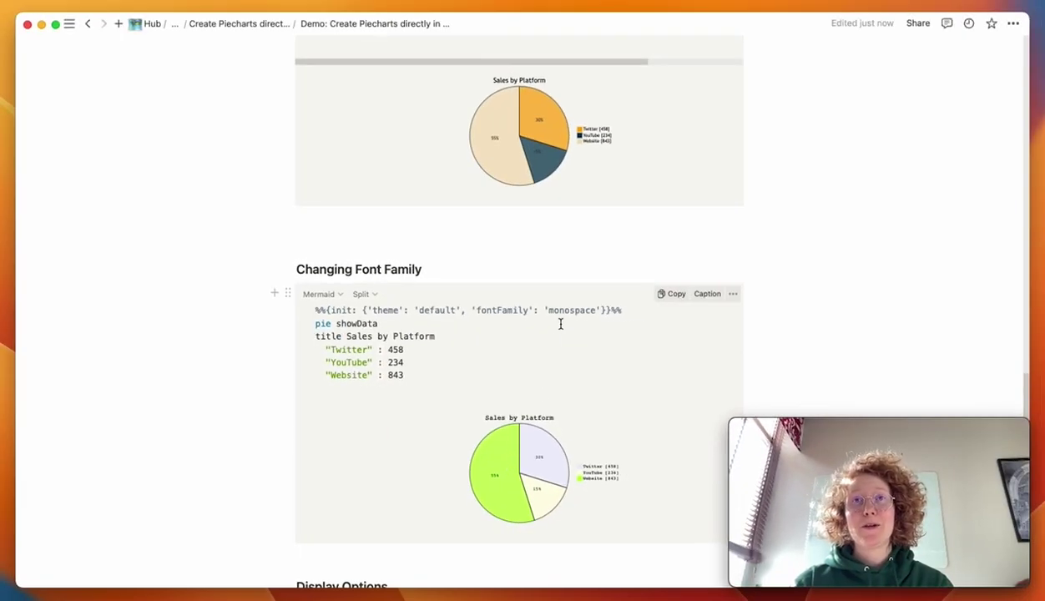
Try Luminari, Arial and Brush Script MT fonts, settling on Garamond
double_click(612, 316)
text(Luminari)
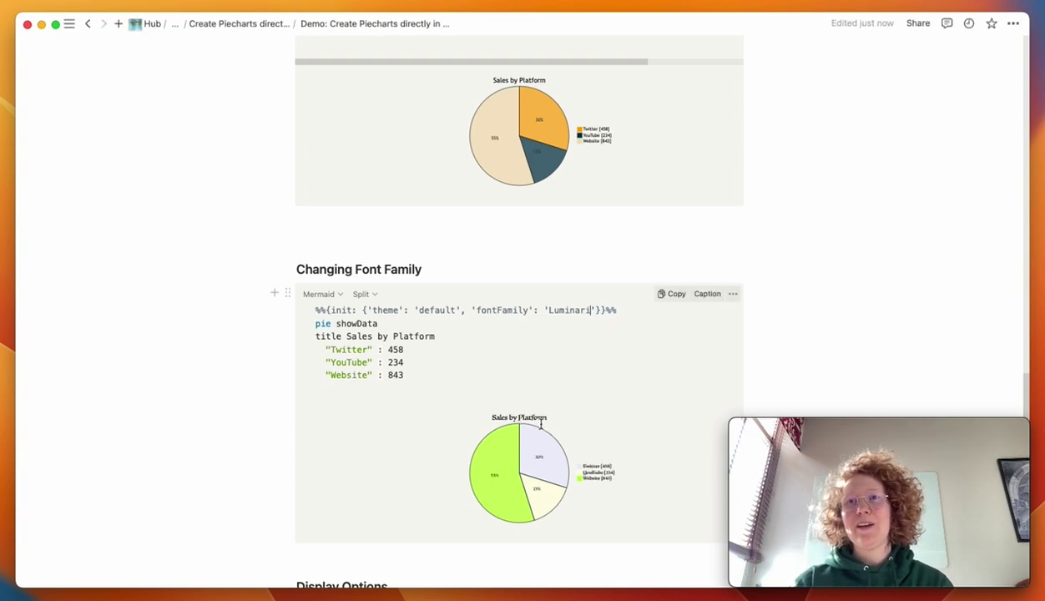
double_click(561, 311)
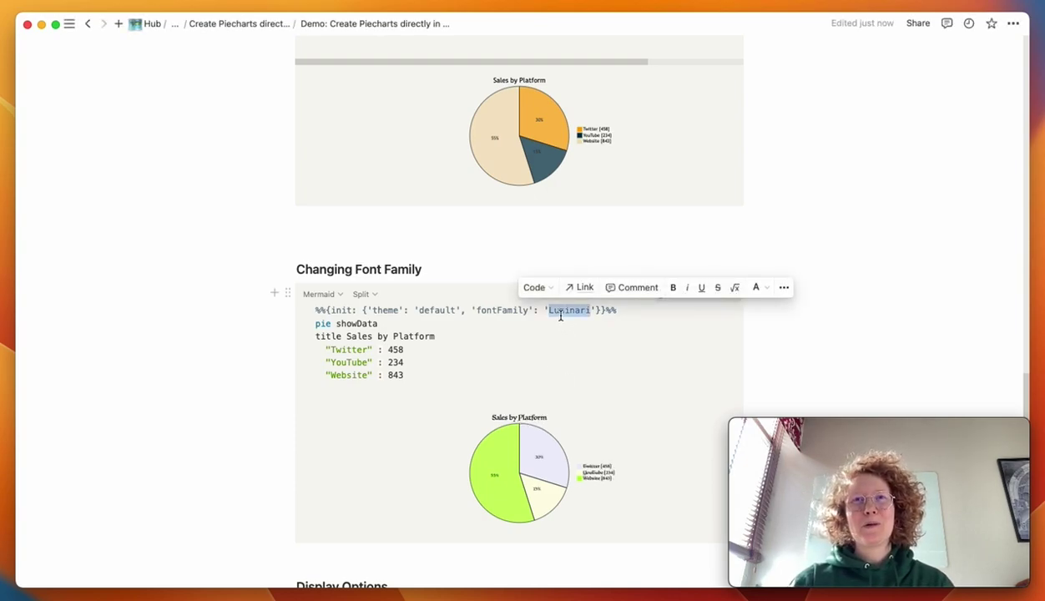
text(Arial)
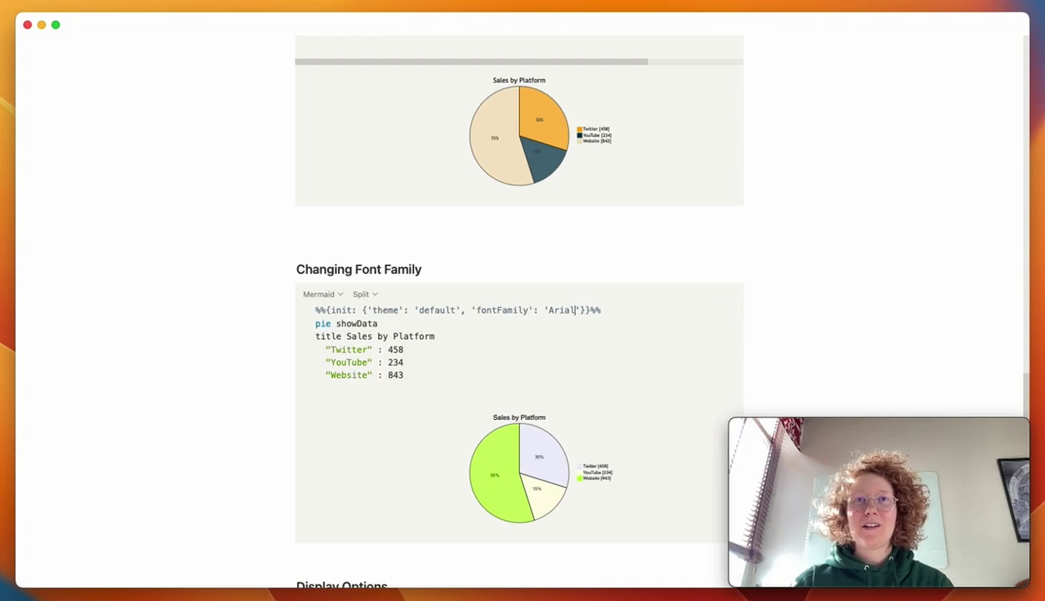
double_click(561, 311)
text(Brush S)
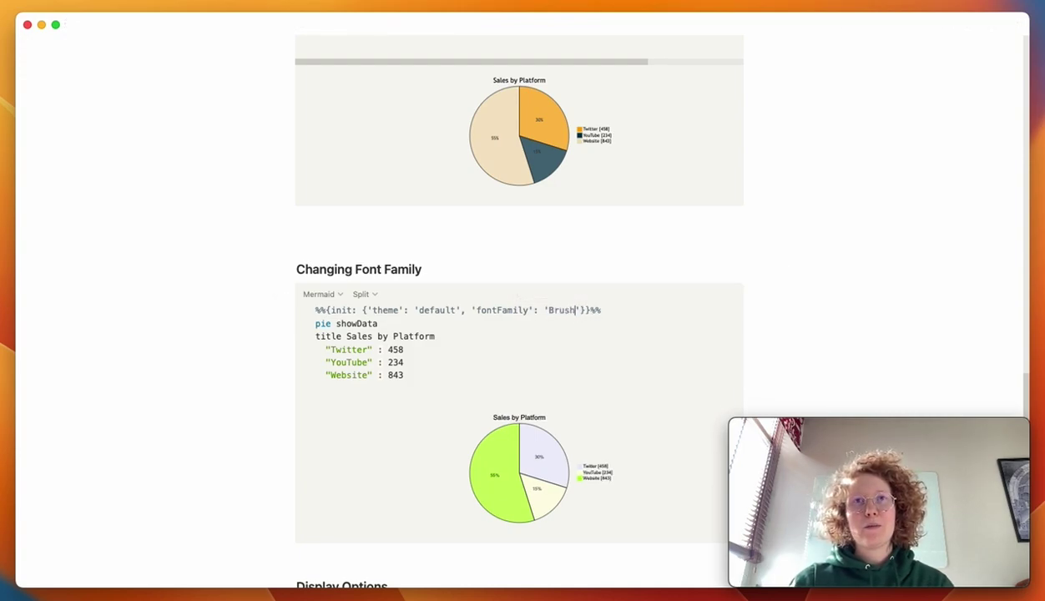
text(cript MT)
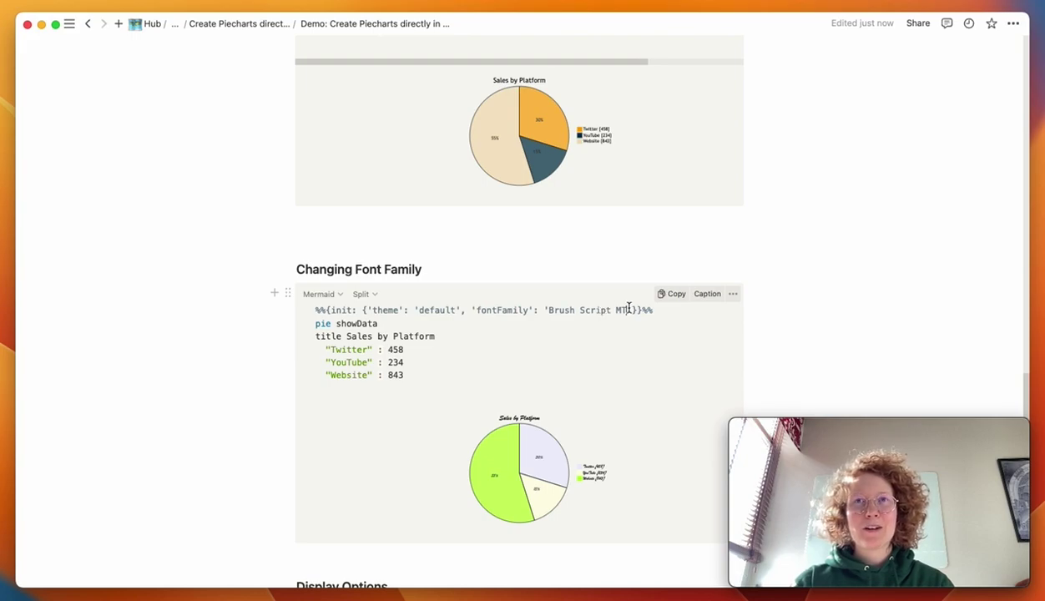
drag(628, 309, 548, 309)
text(Gara)
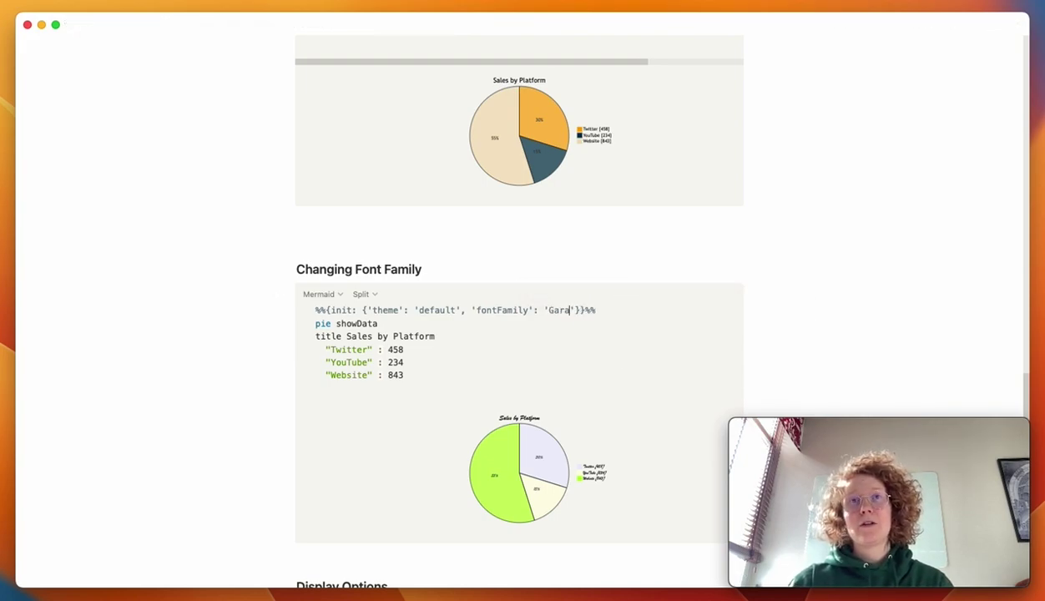
text(mond)
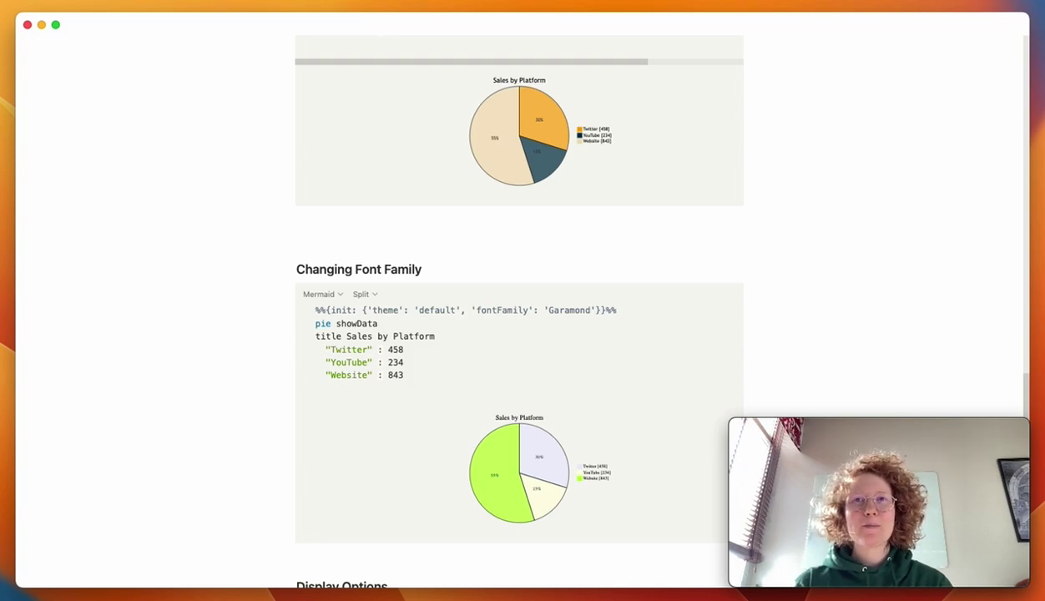
scroll(518, 334, down, 3)
Copy the Garamond chart block and paste it under Display Options
click(286, 211)
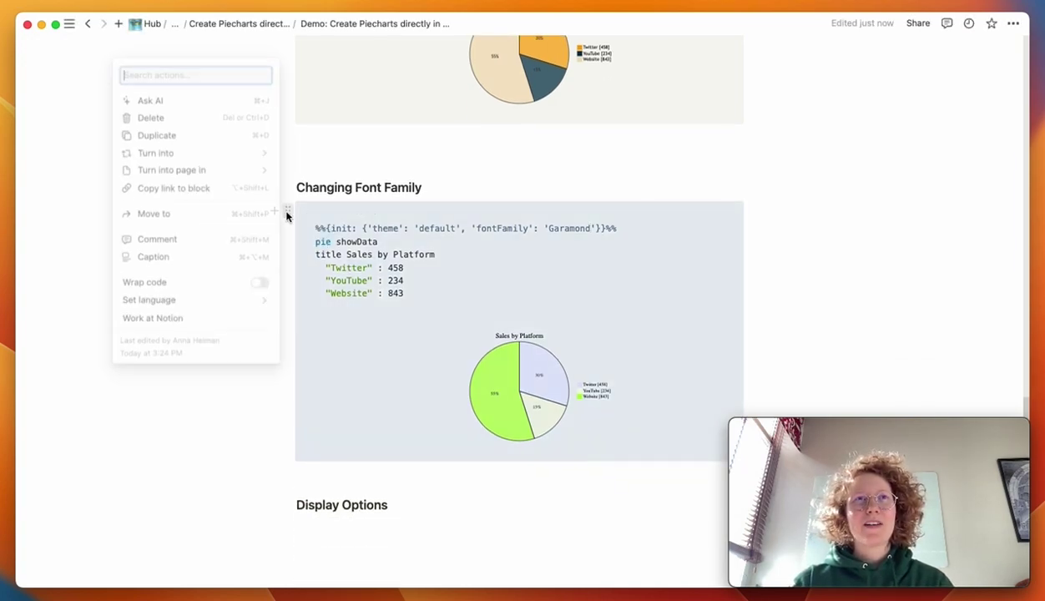
key(Escape)
key(super+c)
click(357, 524)
key(super+v)
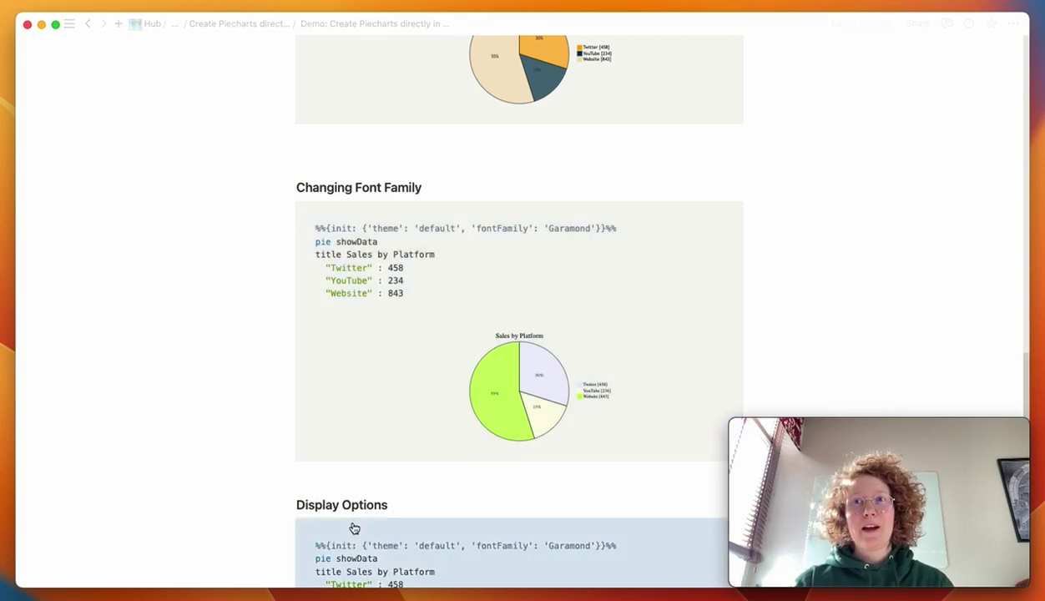
scroll(392, 376, down, 3)
click(371, 222)
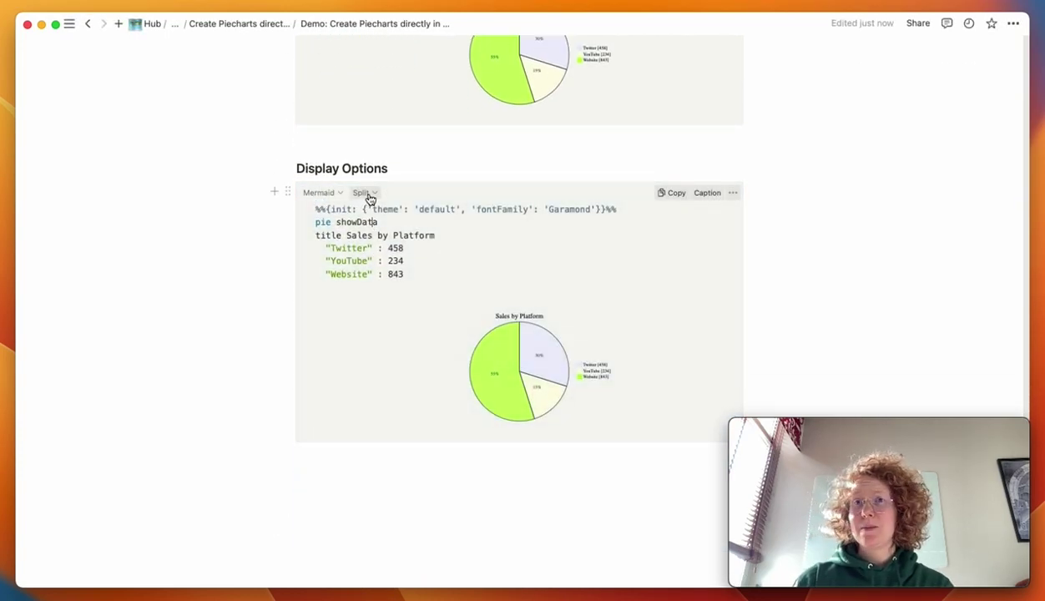
drag(404, 274, 299, 209)
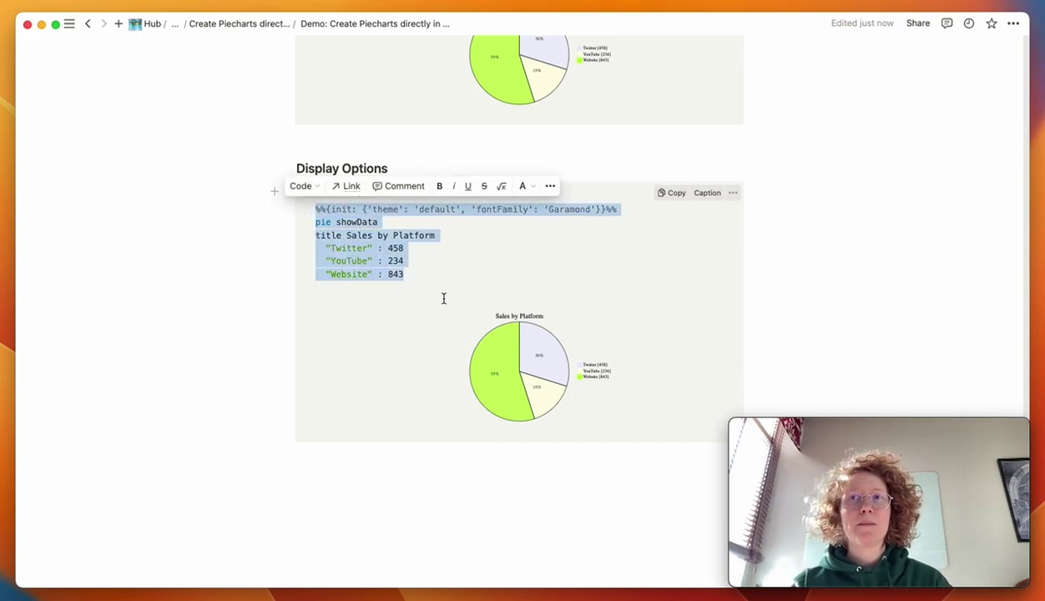
click(428, 260)
Switch the pasted block's display to Preview so only the rendered chart shows
click(364, 193)
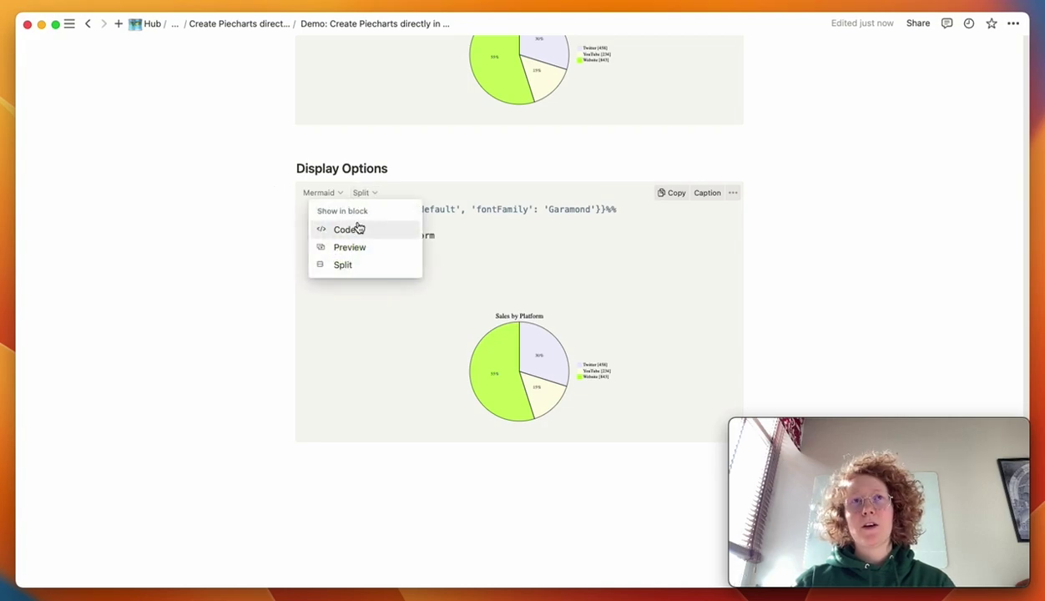
click(345, 237)
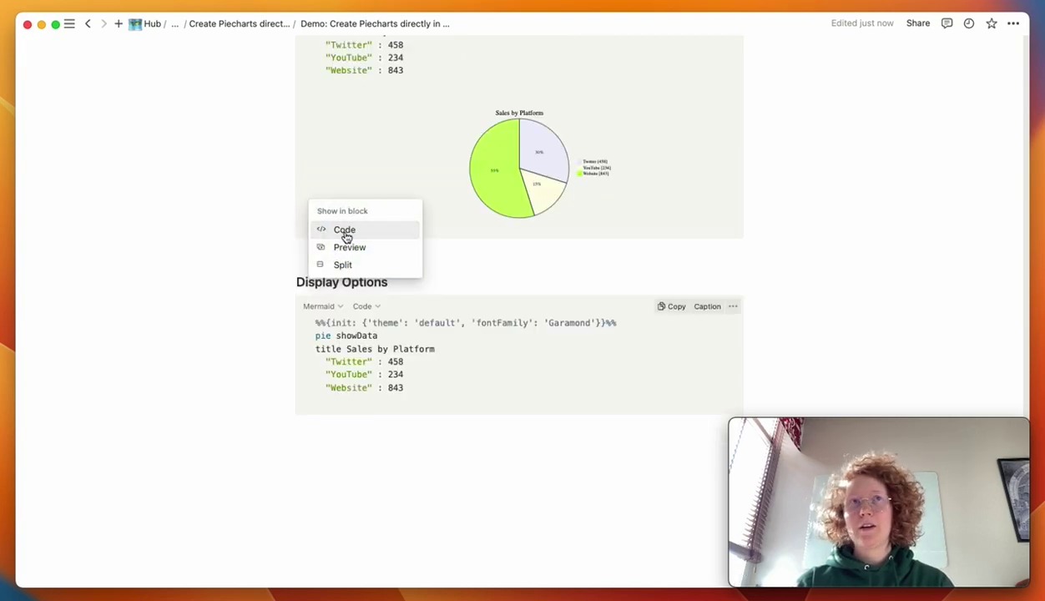
click(368, 309)
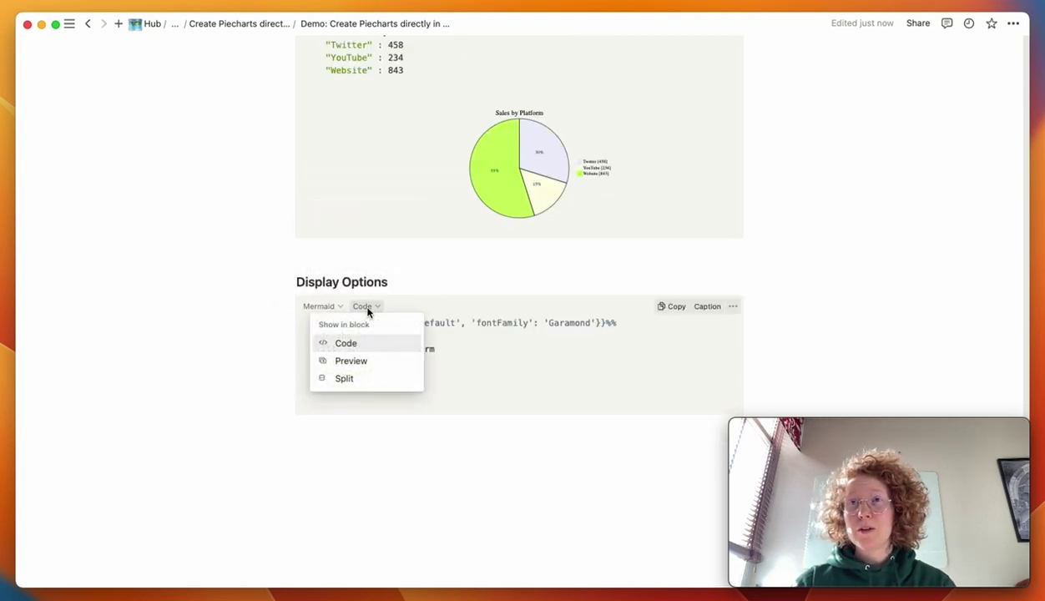
click(366, 364)
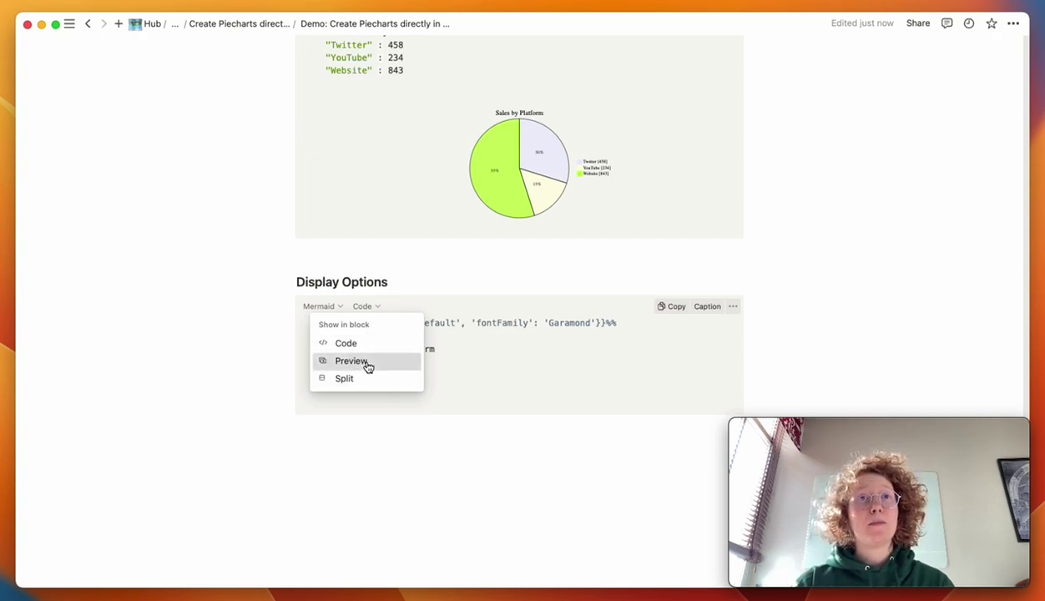
click(535, 466)
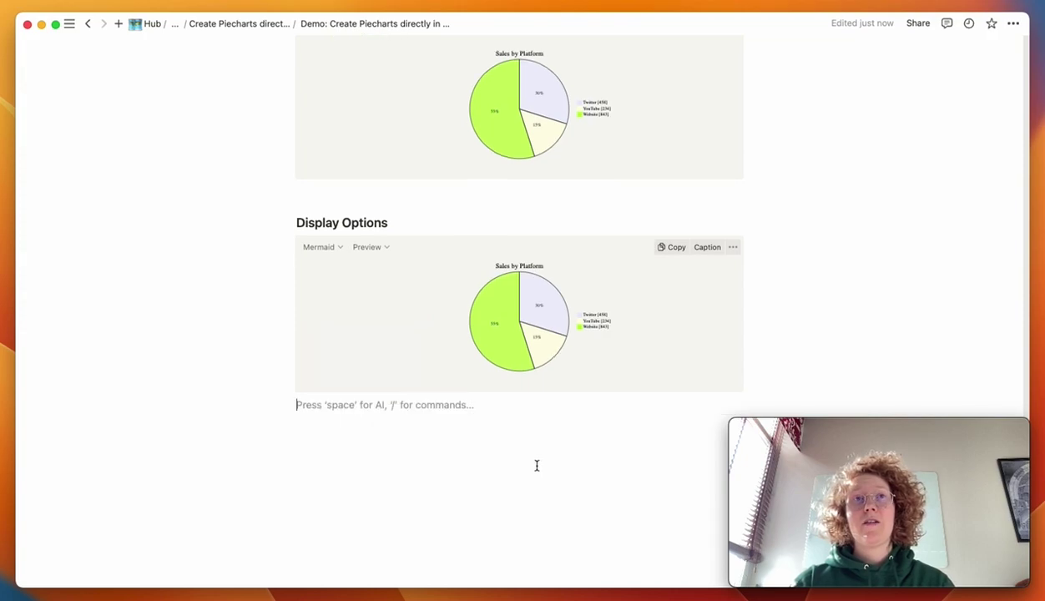
key(Return)
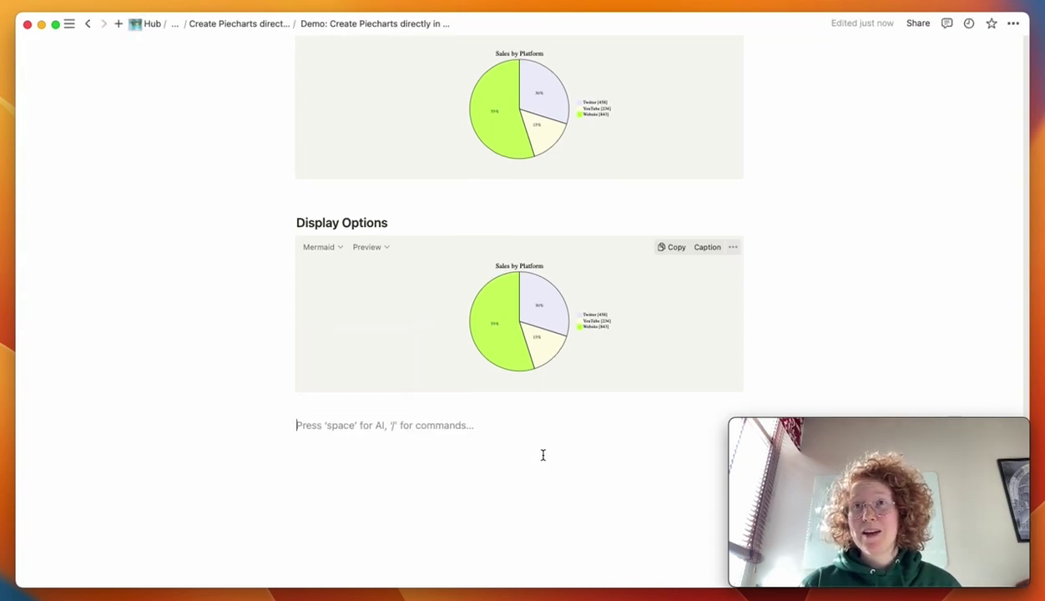
scroll(765, 339, up, 15)
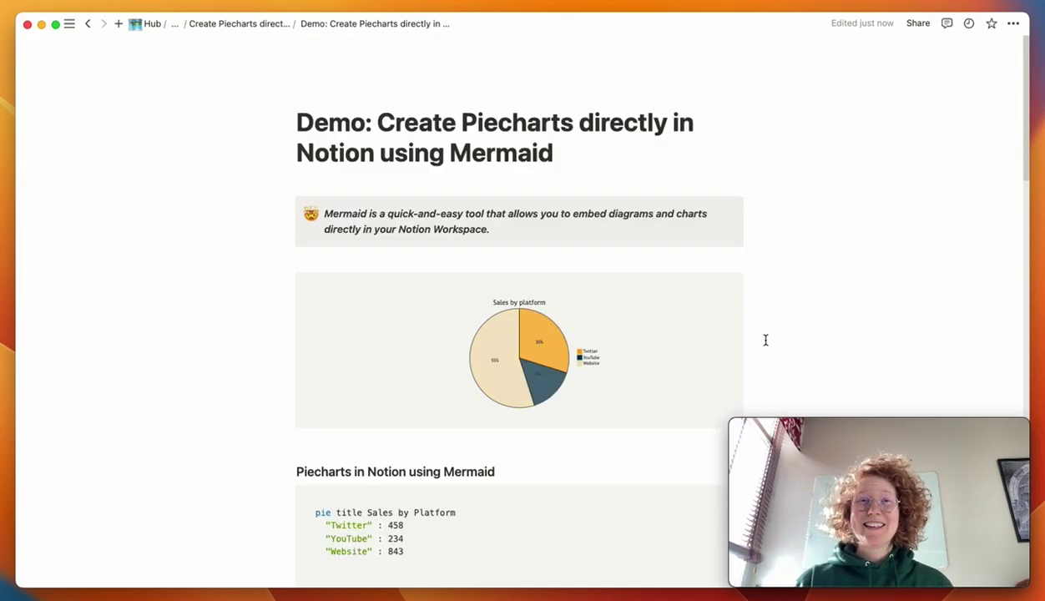